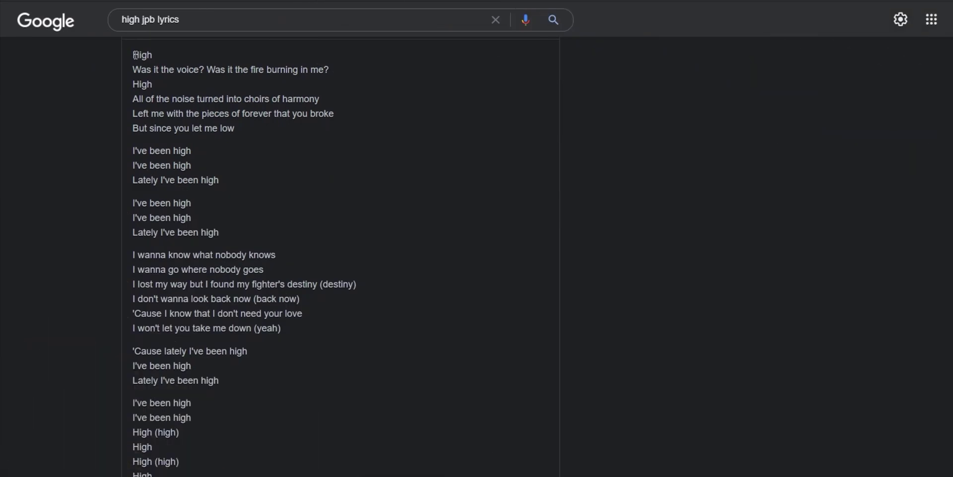
# - Copy the song lyrics from the search results and paste them into a new text document created on the desktop
pyautogui.moveTo(132, 55); pyautogui.dragTo(198, 98)
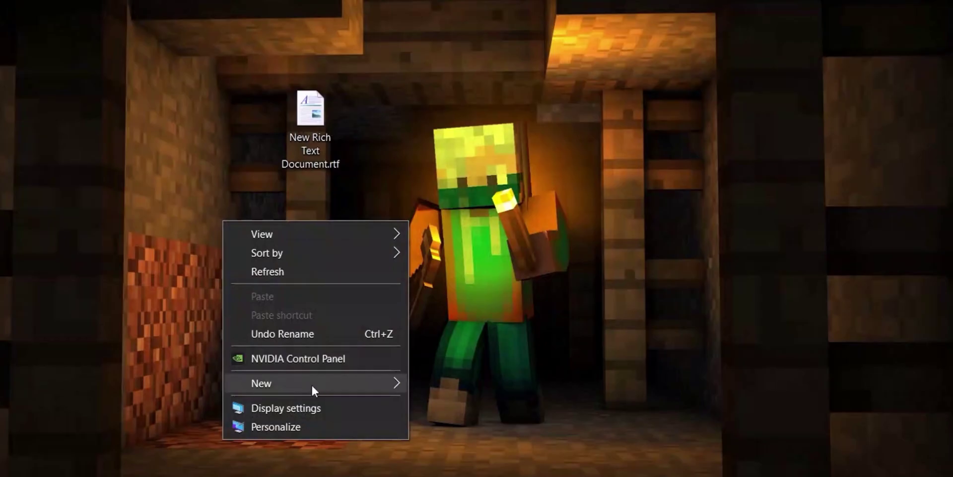
pyautogui.moveTo(311, 384)
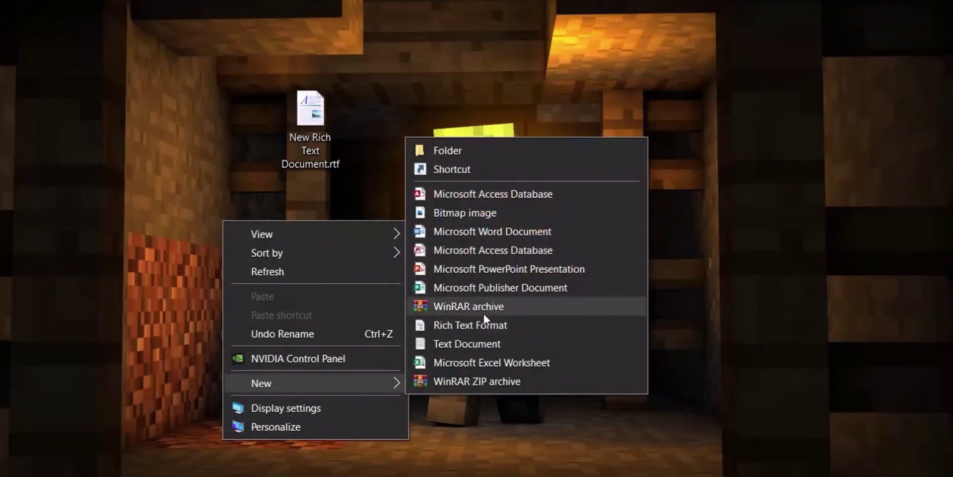
pyautogui.click(484, 348)
pyautogui.press('Return')
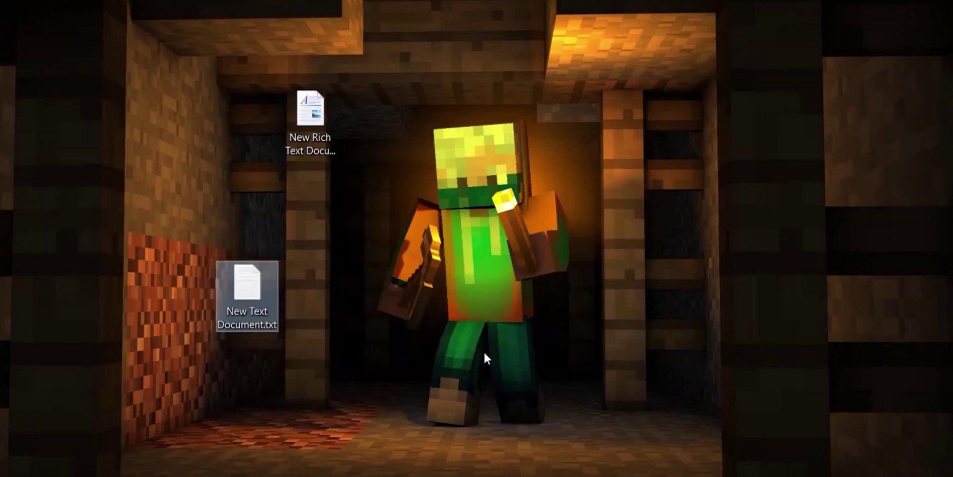
pyautogui.press('Return')
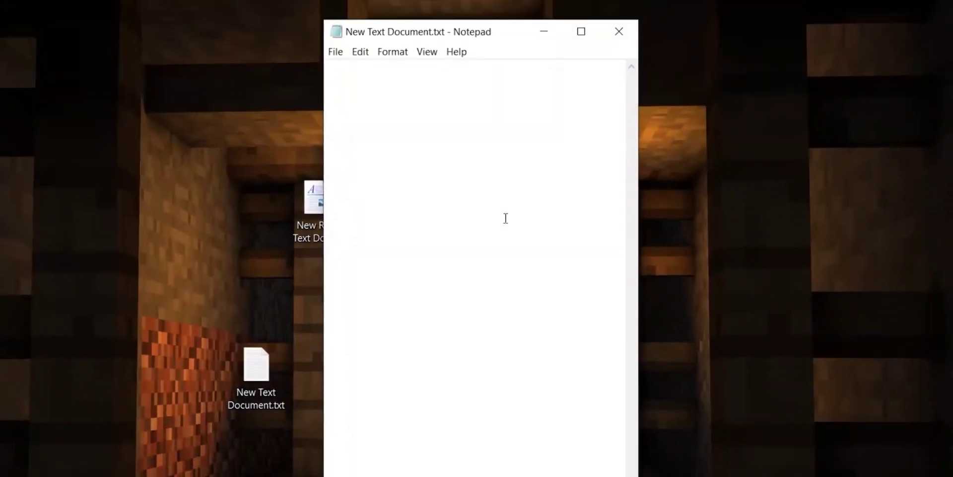
pyautogui.write("High Was it the voice? Was it the fire burning in me? High All of the noise turned into choirs of harmony Left me with the pieces of forever that you broke But since you let me low I've been high I've been high Lately I've been high I've been high I've been high Lately I've been high I wanna know what nobody knows I wanna go where nobody goes I lost my way but I found my fighter's destiny (destiny) I don't wanna look back now (back now) 'Cause I know that I don't need your love I won't let you take me down (yeah) 'Cause lately I've been high I've been high Lately I've been high I've been high I've been high High (high) High High (high) High Lately I've been high")
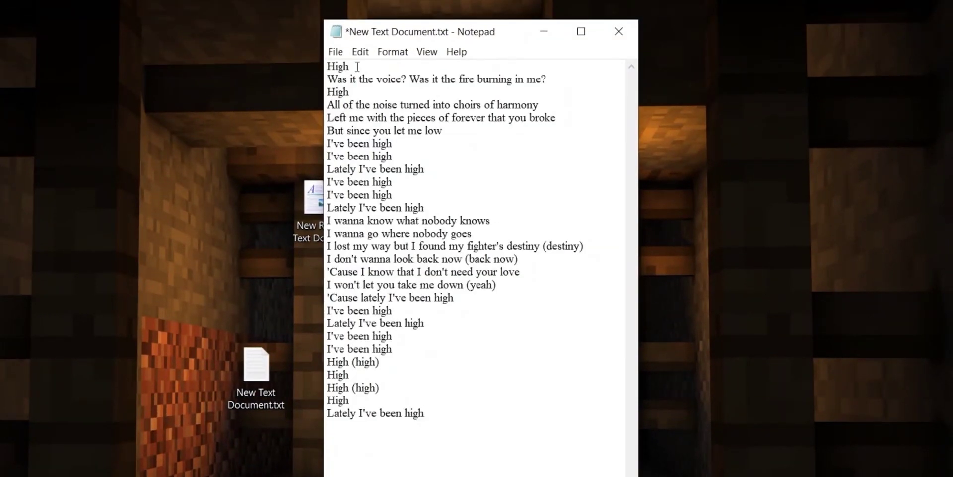
# - Copy the word "High" from the lyrics and add it as a text layer in the After Effects composition High 2 Lyric Video 2
pyautogui.moveTo(358, 67); pyautogui.dragTo(339, 66)
pyautogui.click(395, 114)
pyautogui.moveTo(377, 64); pyautogui.dragTo(314, 65)
pyautogui.hotkey('ctrl', 'c')
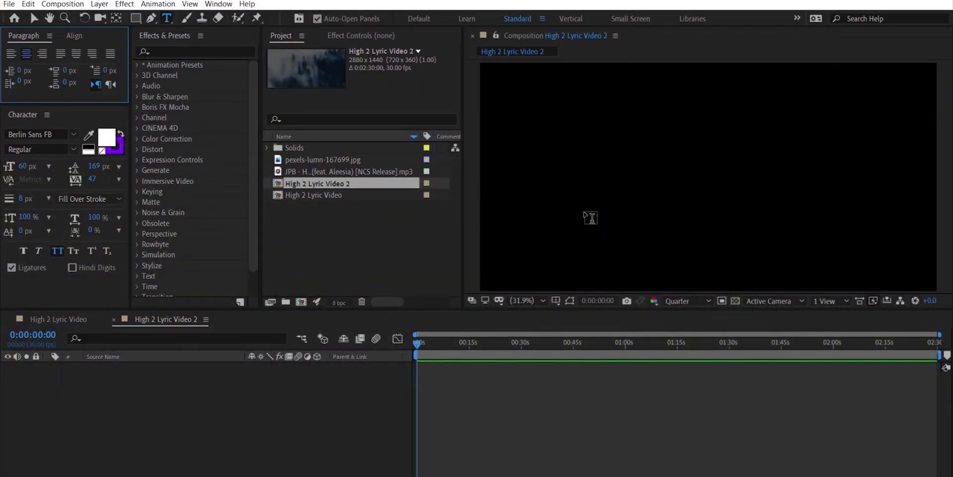
pyautogui.click(591, 200)
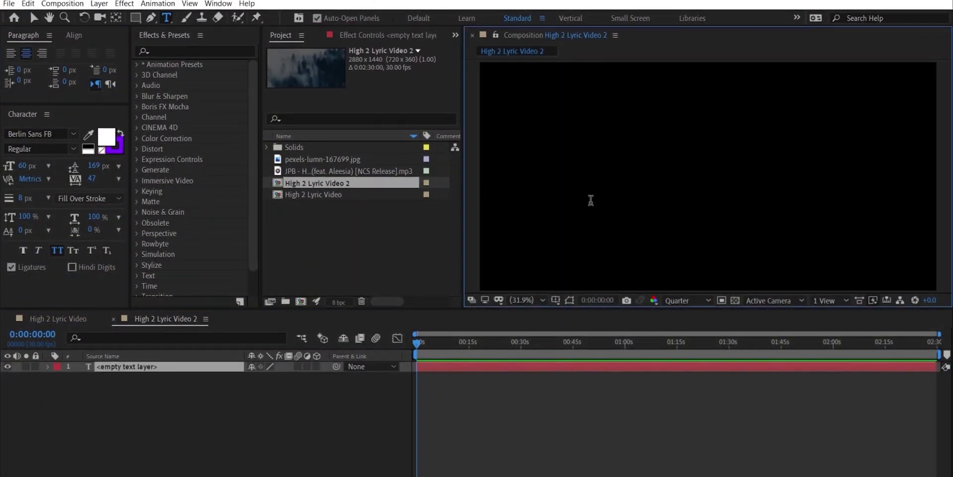
pyautogui.hotkey('ctrl', 'v')
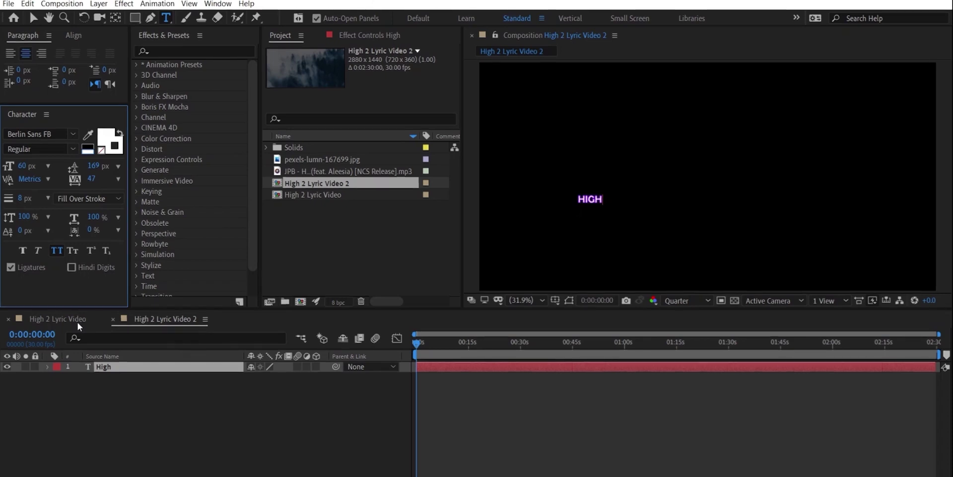
pyautogui.click(77, 322)
pyautogui.click(113, 400)
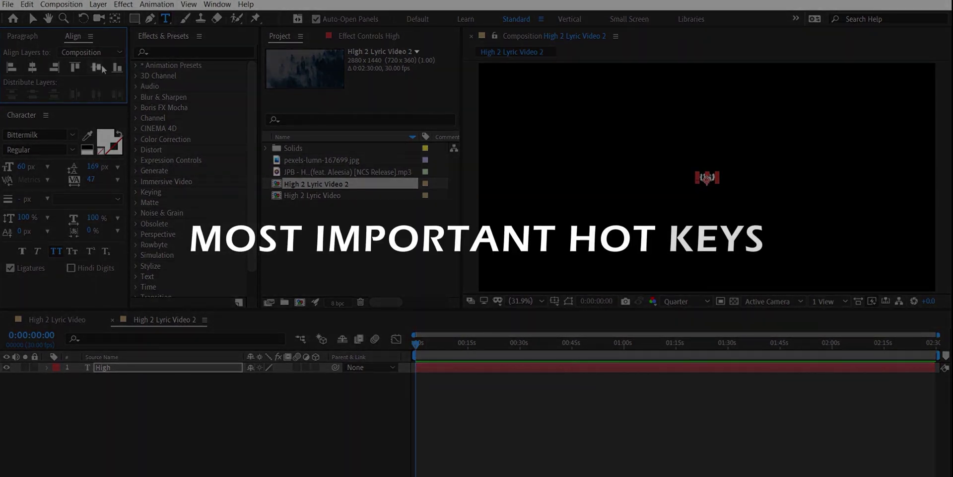
# - Try duplicating the High text layer and splitting it at 0:00:06:03, and undo both edits
pyautogui.click(444, 366)
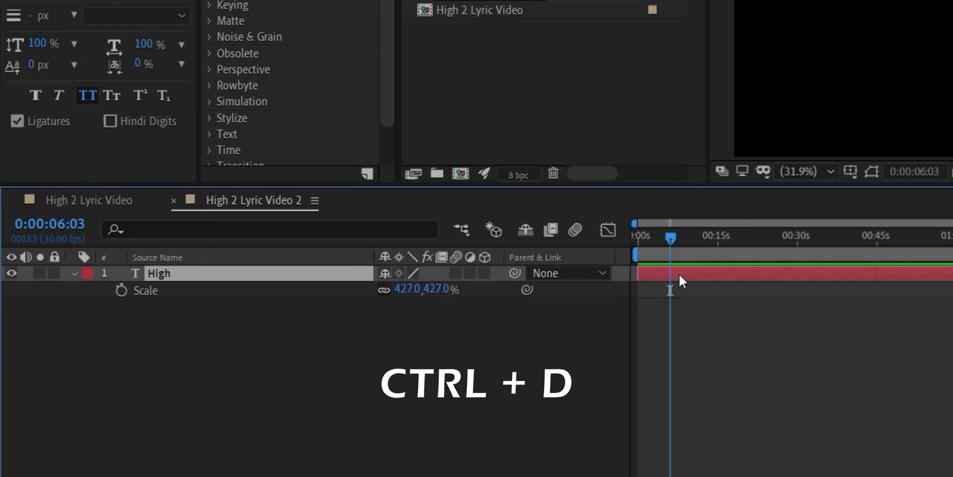
pyautogui.hotkey('ctrl', 'd')
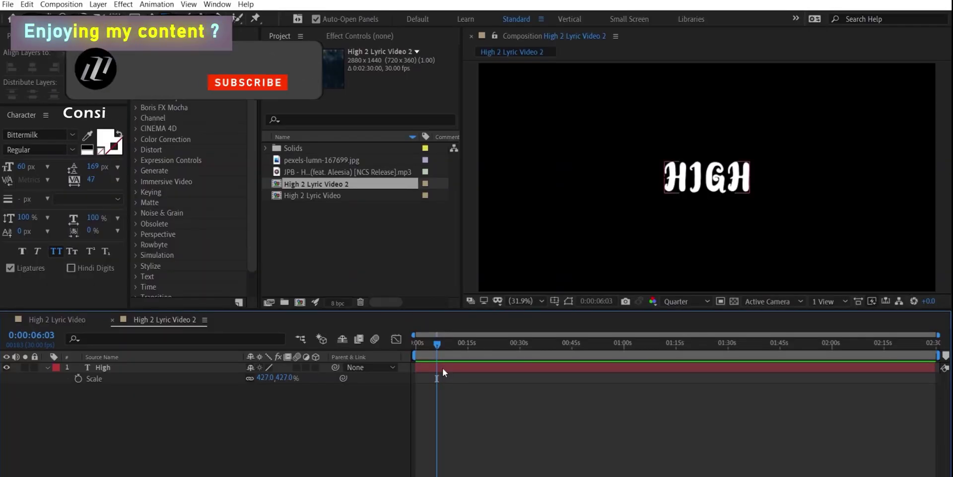
pyautogui.click(442, 368)
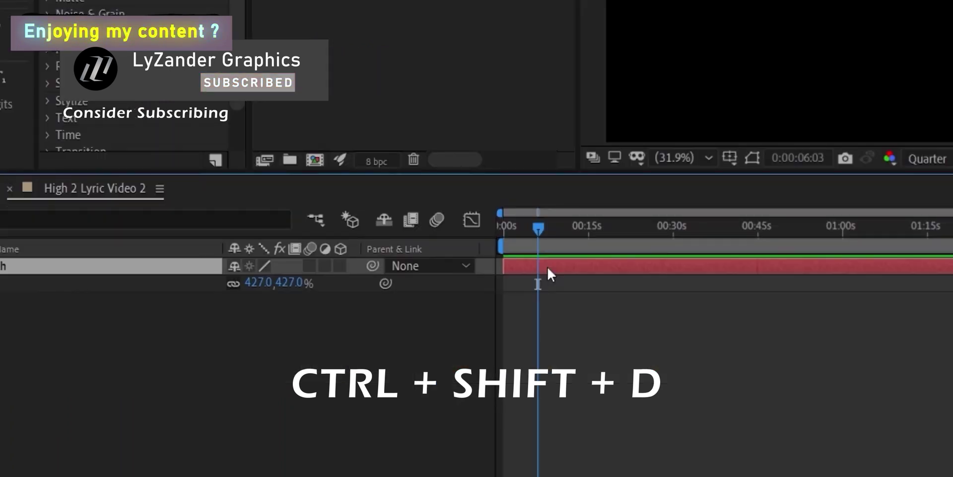
pyautogui.hotkey('ctrl', 'shift', 'd')
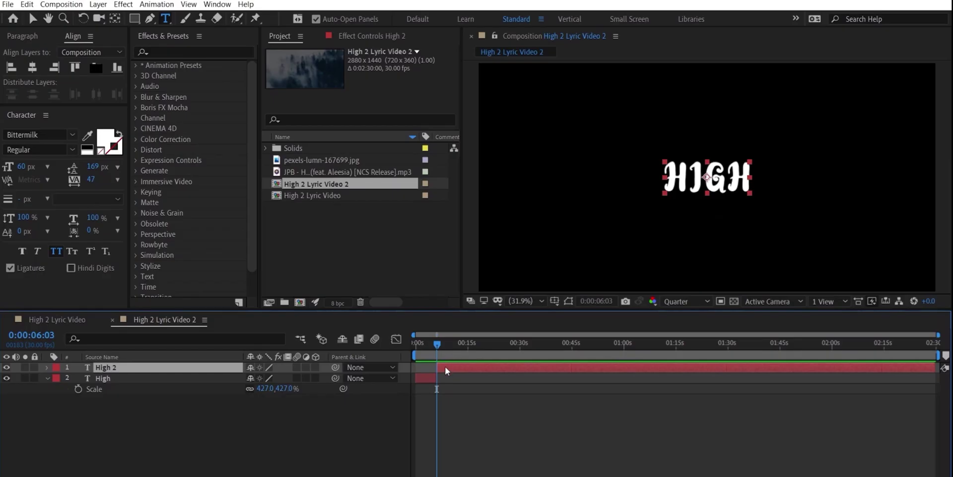
pyautogui.moveTo(445, 366)
pyautogui.mouseDown()
pyautogui.moveTo(500, 376)
pyautogui.moveTo(445, 364)
pyautogui.mouseUp()
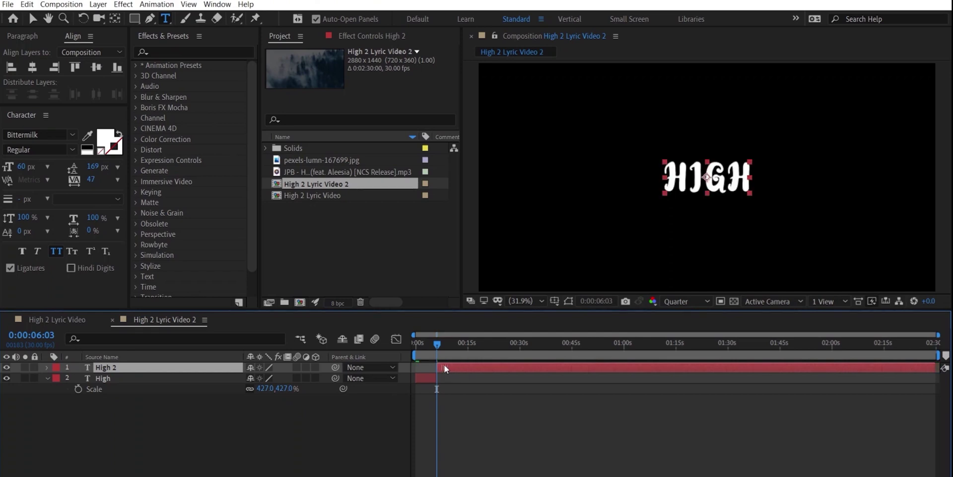
pyautogui.press('shift')
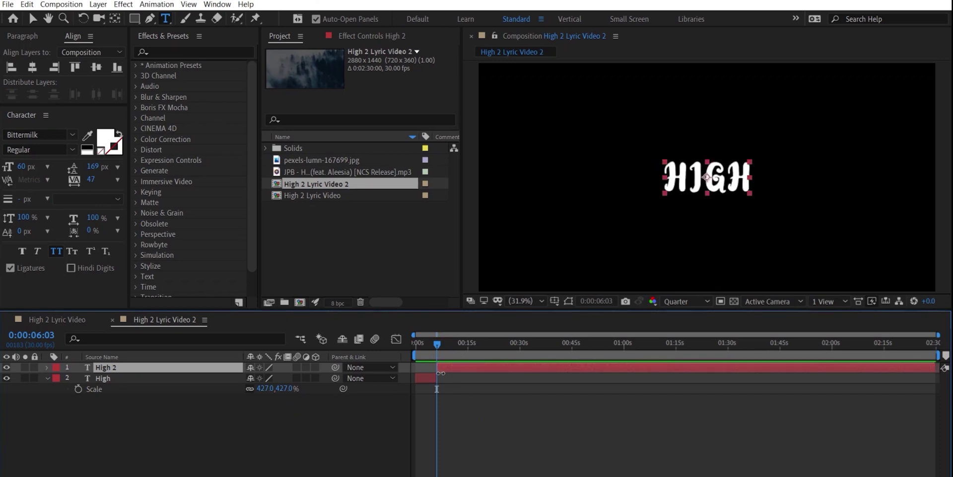
pyautogui.click(444, 354)
pyautogui.hotkey('ctrl', 'z')
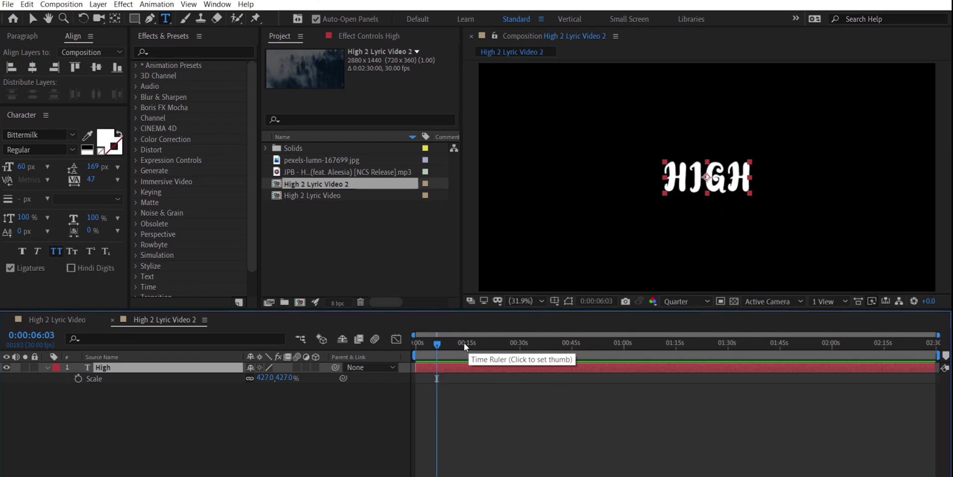
# - Trim the High text layer to start at 0:00:06:03 and end at 0:00:23:08
pyautogui.hotkey('alt', '[')
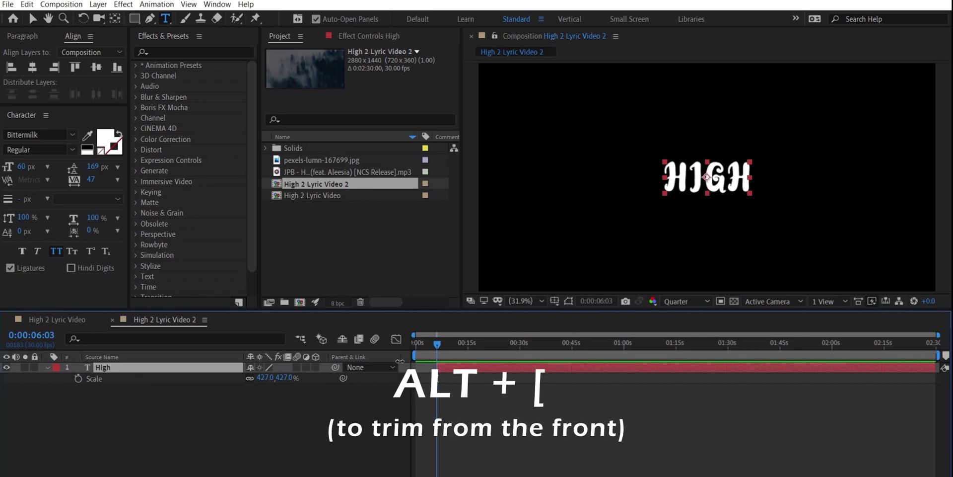
pyautogui.moveTo(421, 347); pyautogui.dragTo(497, 344)
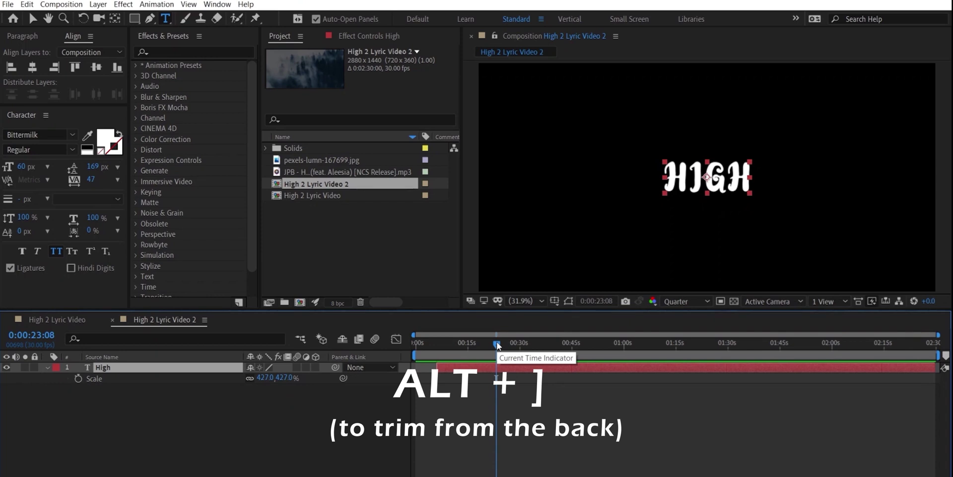
pyautogui.hotkey('alt', ']')
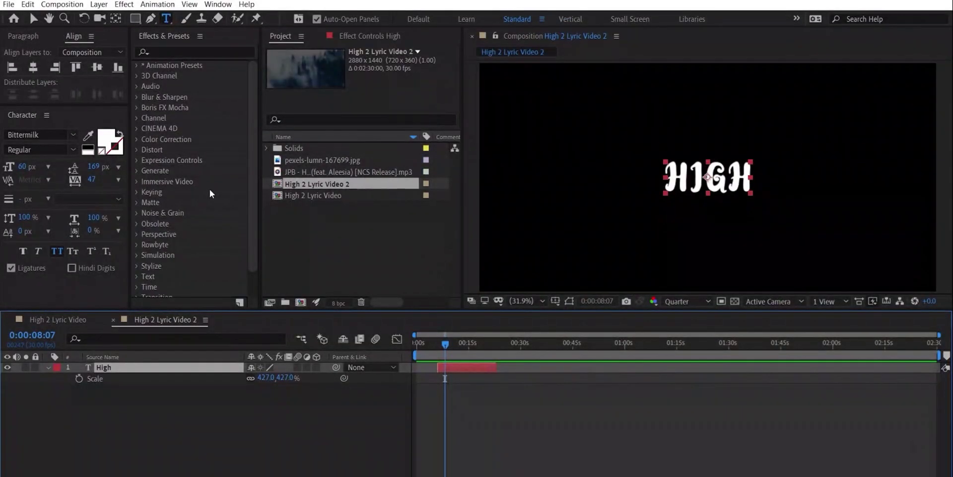
# - Add pexels-lumn-167699.jpg to the composition below the text and delete the High text layer
pyautogui.click(309, 172)
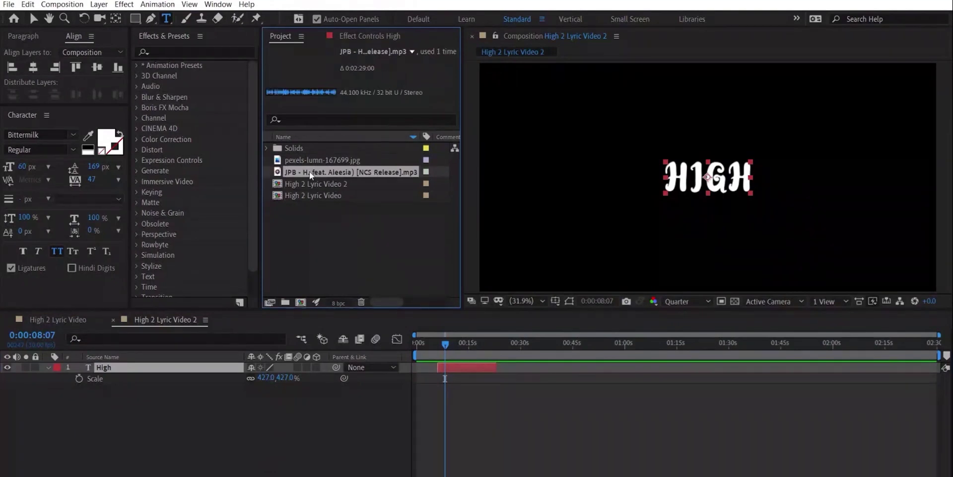
pyautogui.click(309, 164)
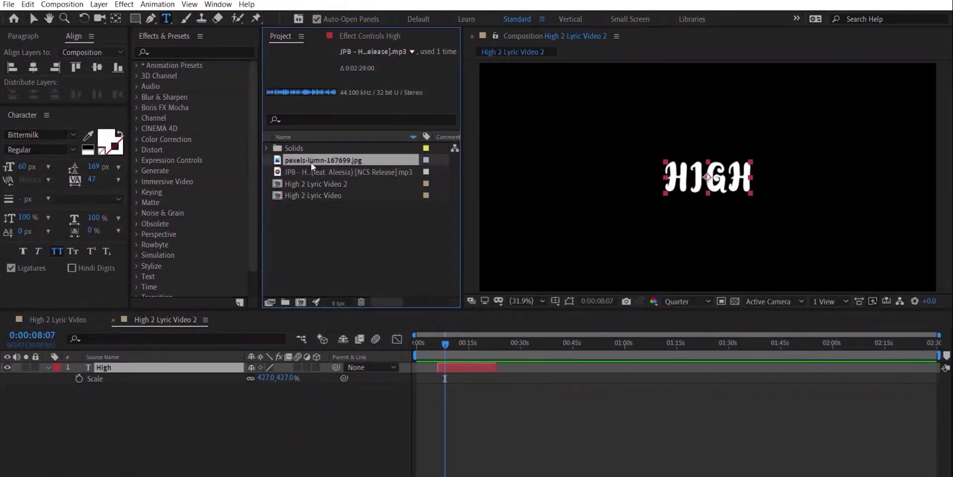
pyautogui.click(305, 174)
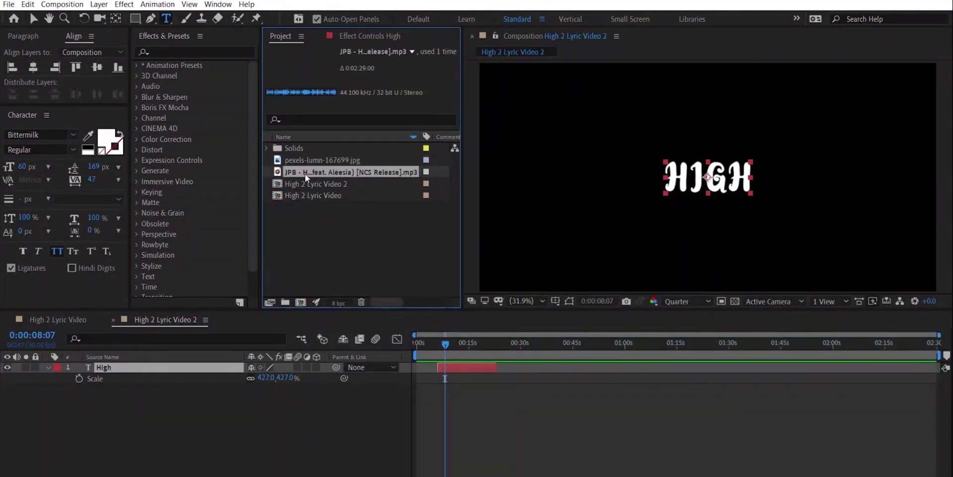
pyautogui.click(296, 163)
pyautogui.moveTo(296, 162); pyautogui.dragTo(166, 430)
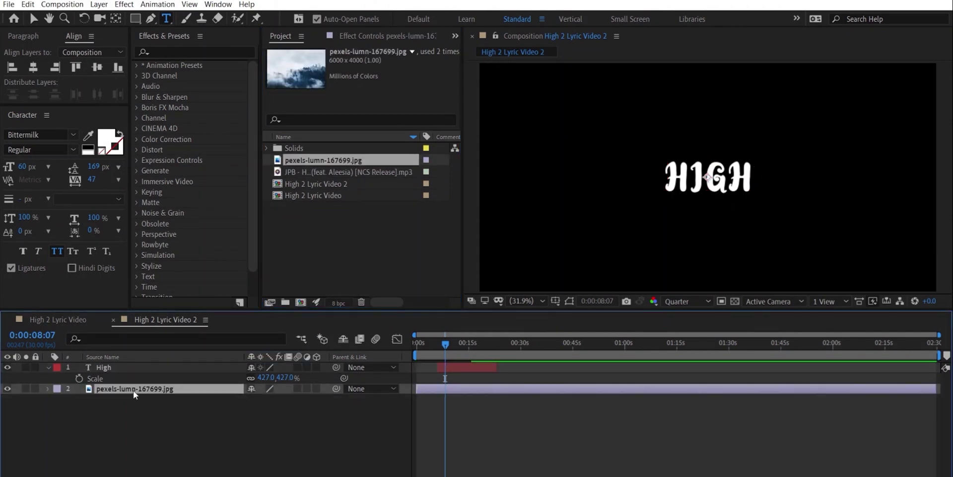
pyautogui.press('Delete')
pyautogui.click(184, 367)
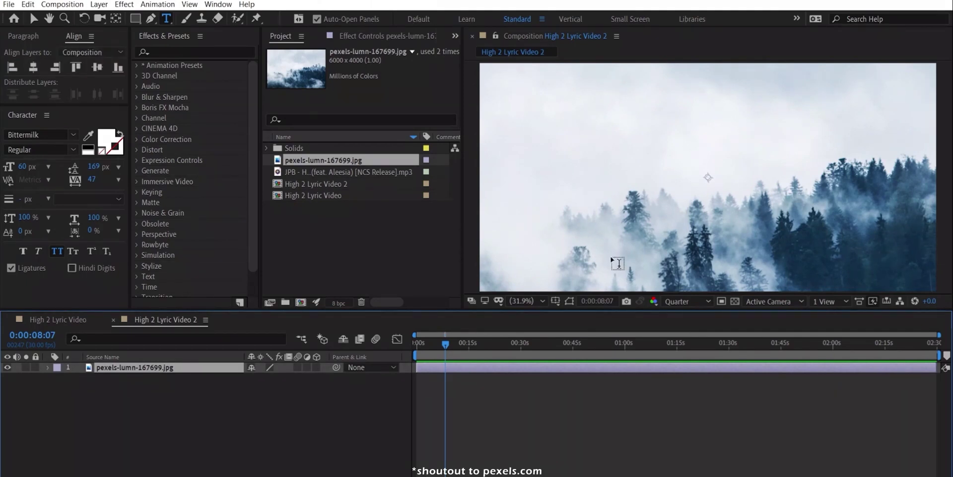
# - Fit the forest background image to the composition width
pyautogui.press('v')
pyautogui.rightClick(646, 254)
pyautogui.moveTo(695, 239)
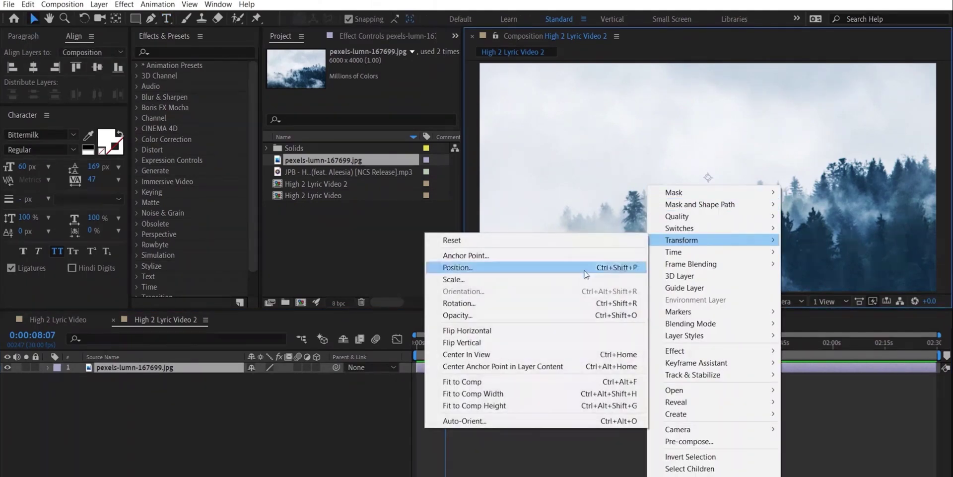
pyautogui.click(550, 395)
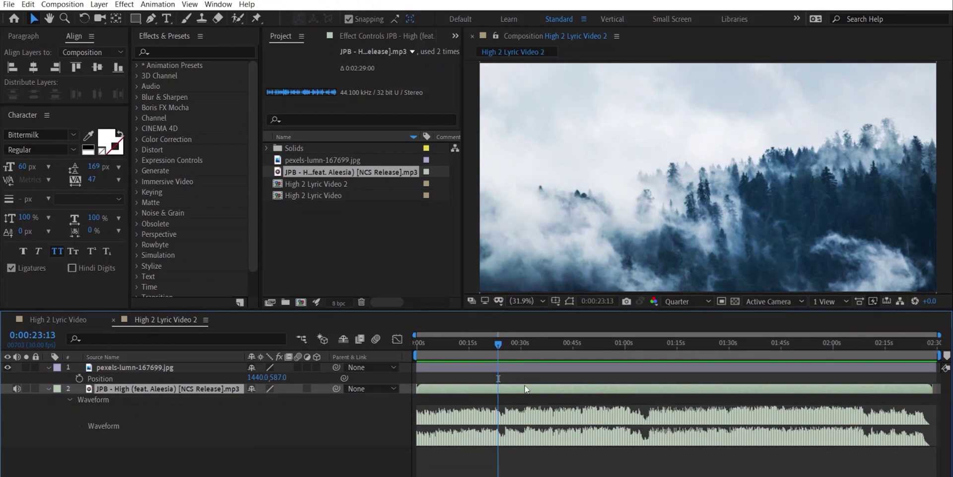
# - Show the song layer's audio levels and waveform, and move the current time to 0:00:01:29
pyautogui.press('l')
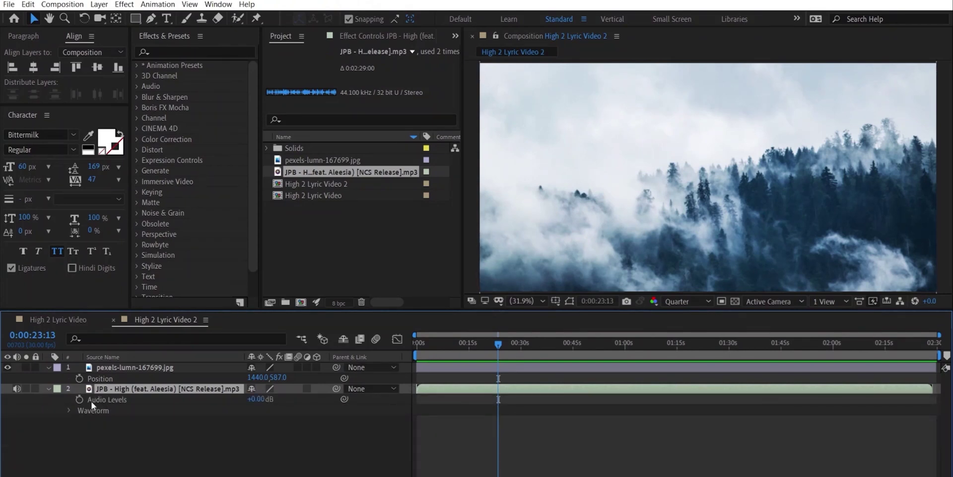
pyautogui.click(69, 410)
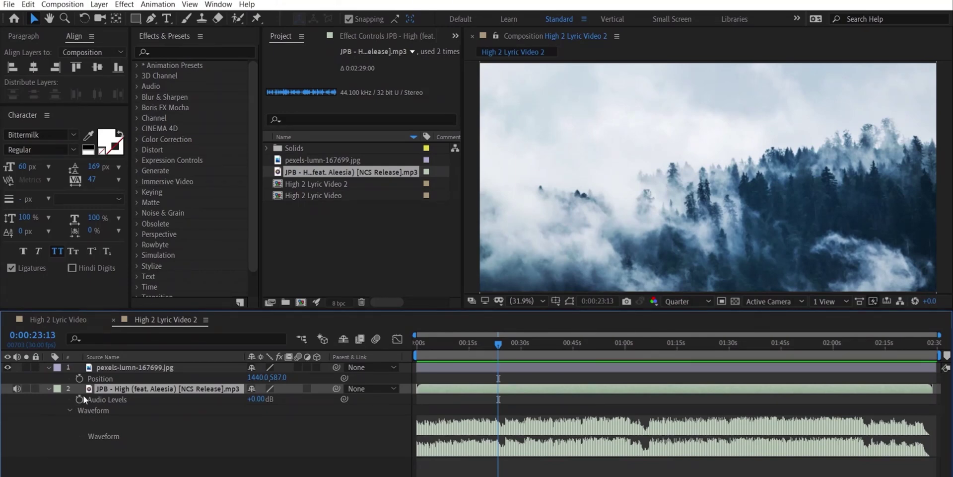
pyautogui.moveTo(424, 343); pyautogui.dragTo(371, 356)
pyautogui.hotkey('alt', 'Tab')
pyautogui.hotkey('alt', 'Tab')
pyautogui.hotkey('alt', 'Tab')
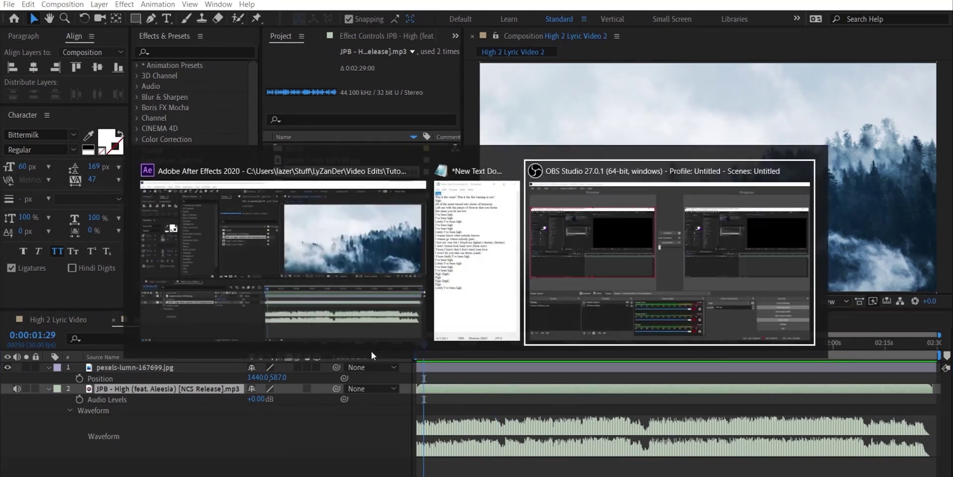
pyautogui.click(544, 316)
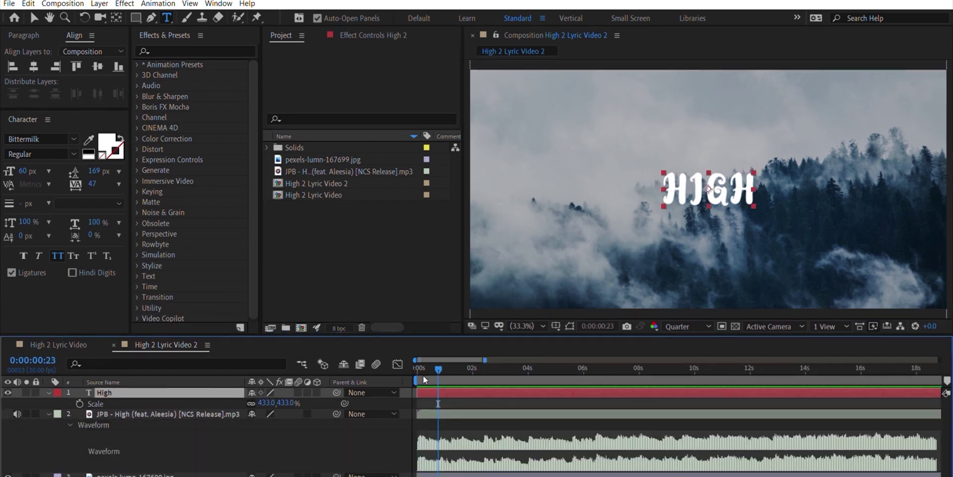
# - Split the High text layer at 0:00:00:23, reword the second part as "Was it the voice?" and scale it to 338%
pyautogui.hotkey('ctrl', 'shift', 'd')
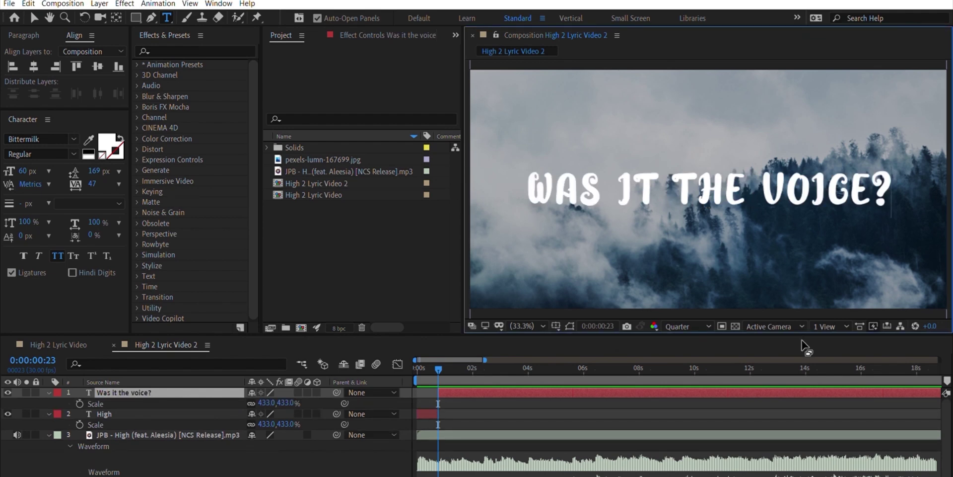
pyautogui.click(458, 392)
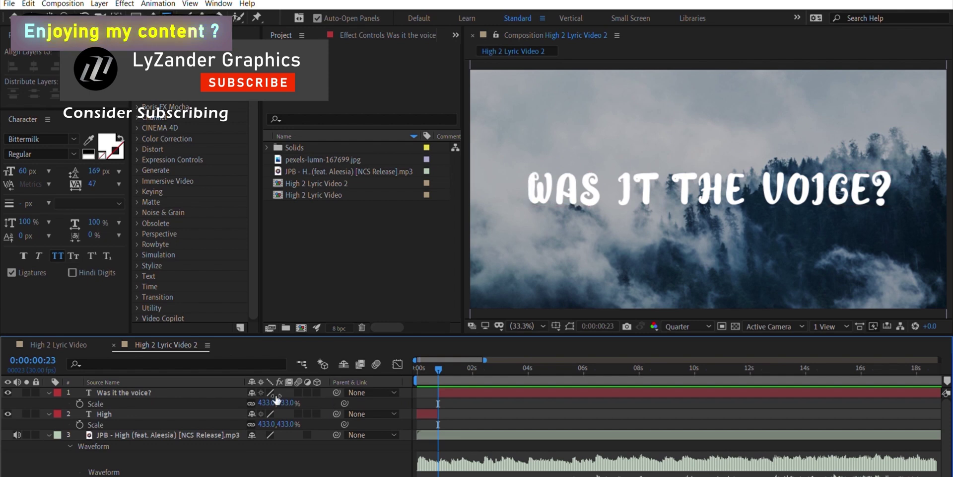
pyautogui.moveTo(272, 401); pyautogui.dragTo(266, 401)
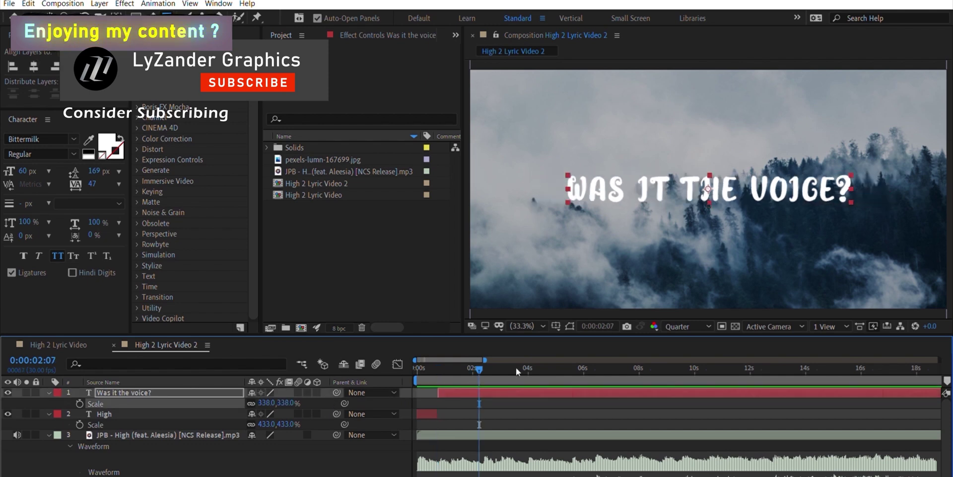
# - Split the "Was it the voice?" layer at 0:00:02:07, reword the new part as "Was it the fire burning in me?" and scale it to 274%
pyautogui.hotkey('ctrl', 'shift', 'd')
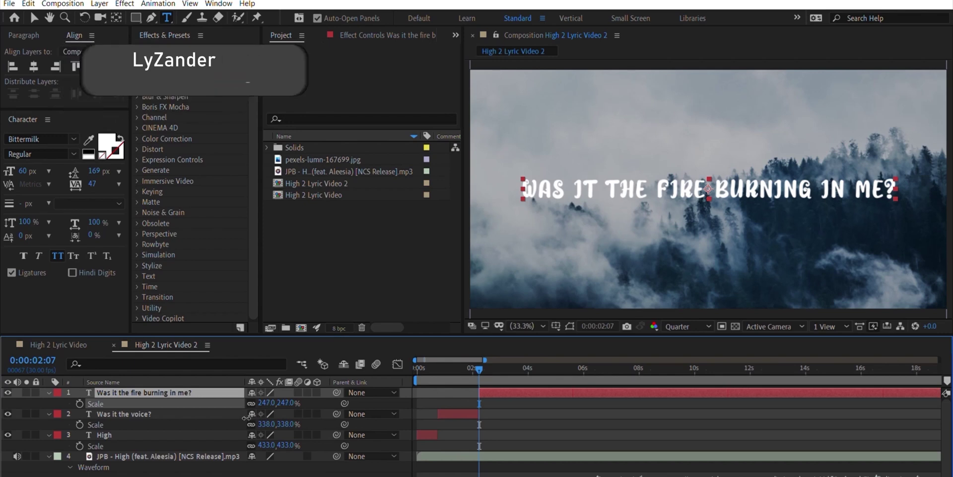
pyautogui.moveTo(247, 418); pyautogui.dragTo(258, 410)
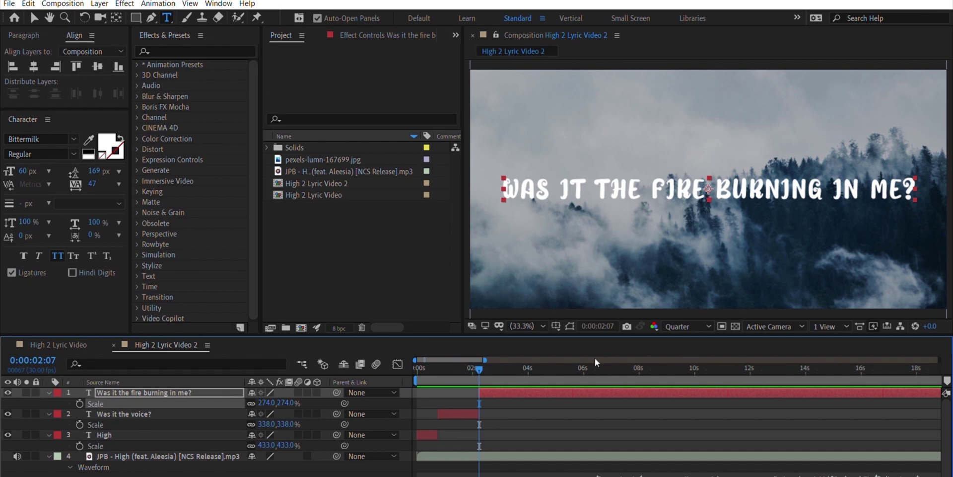
pyautogui.click(512, 368)
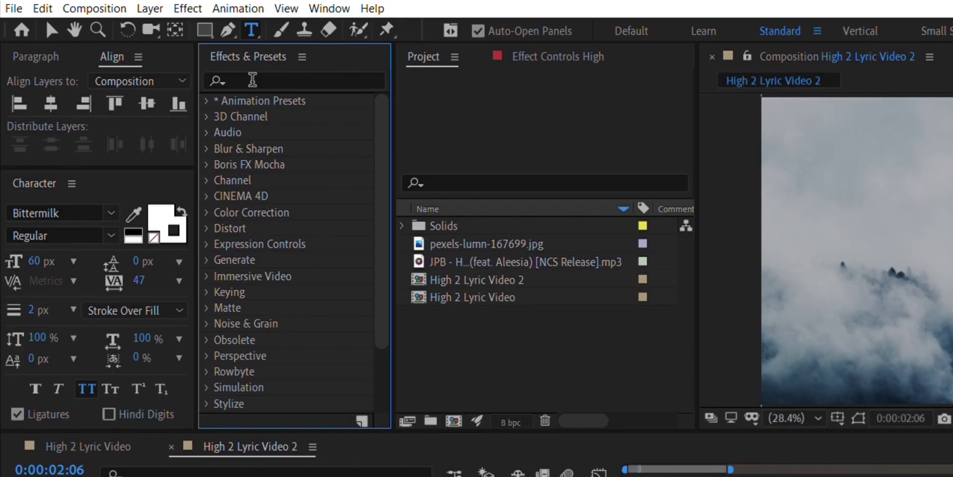
# - Search the effects and presets for "wiggl" and apply the Wiggle - position preset to the High text layer
pyautogui.click(252, 80)
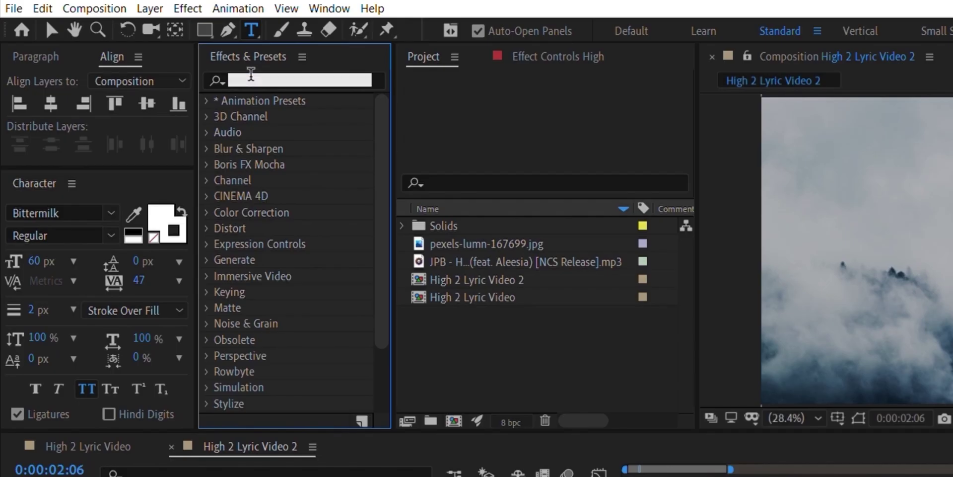
pyautogui.write('wigg')
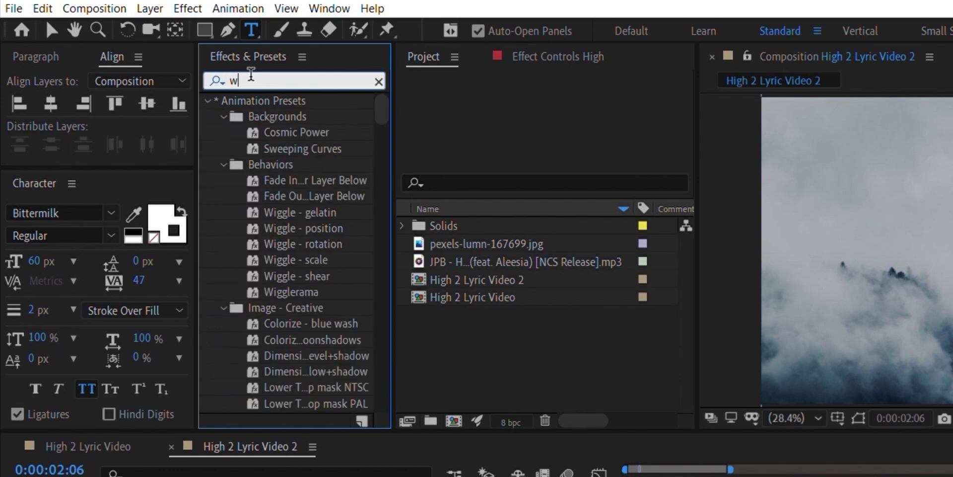
pyautogui.write('l')
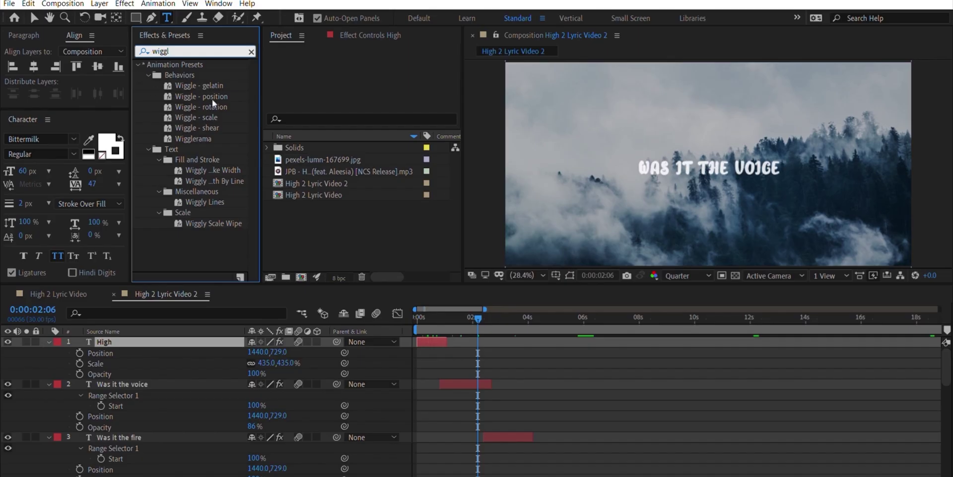
pyautogui.click(196, 92)
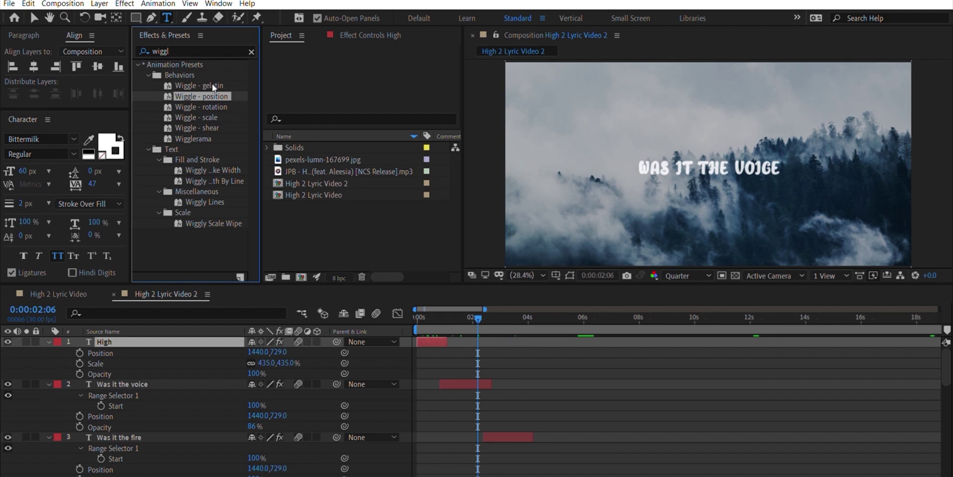
pyautogui.moveTo(213, 85); pyautogui.dragTo(179, 328)
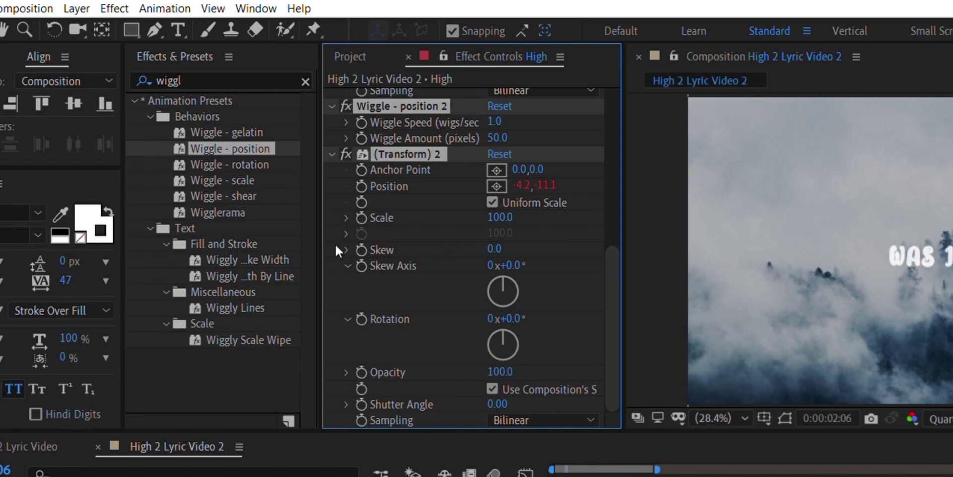
# - Delete the duplicate Wiggle - position 2 and Transform 2 effects from the High layer, keeping the original Wiggle - position selected
pyautogui.press('space')
pyautogui.press('Delete')
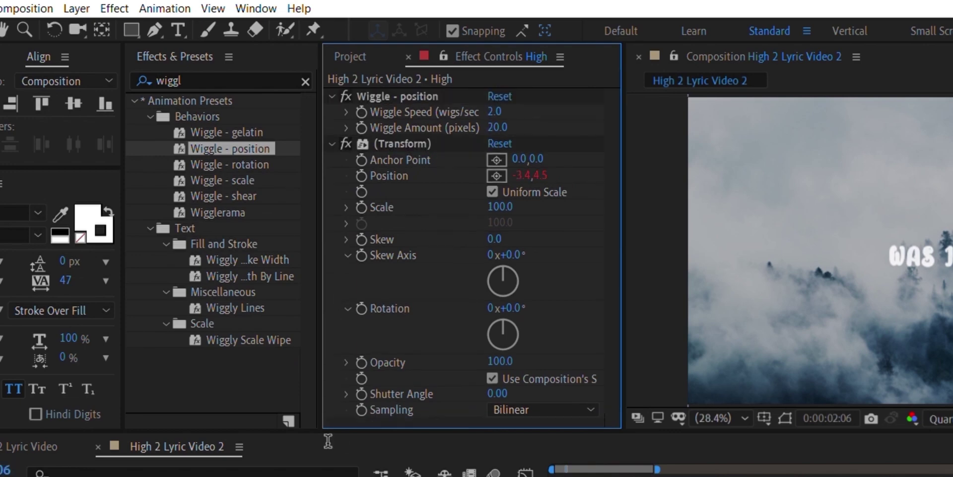
pyautogui.click(349, 58)
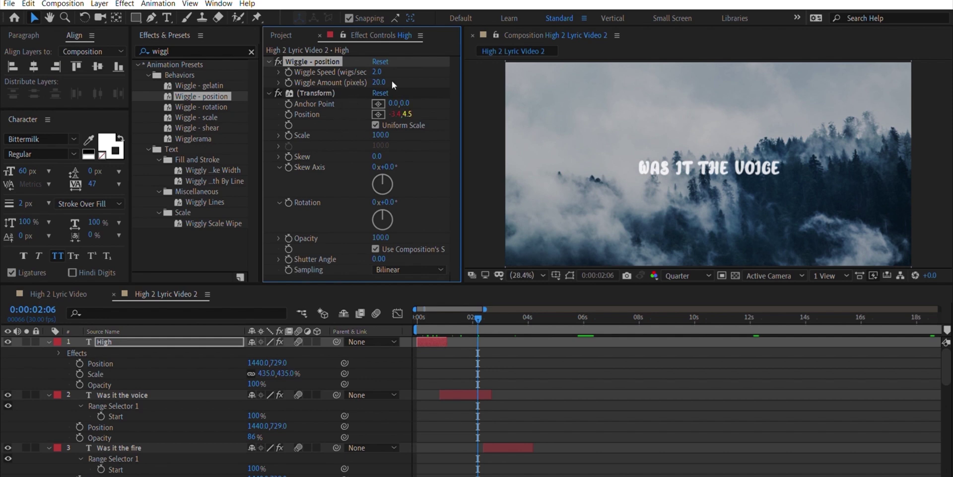
# - Play the opening of the composition to check the wiggle on the High text
pyautogui.click(430, 309)
pyautogui.press('space')
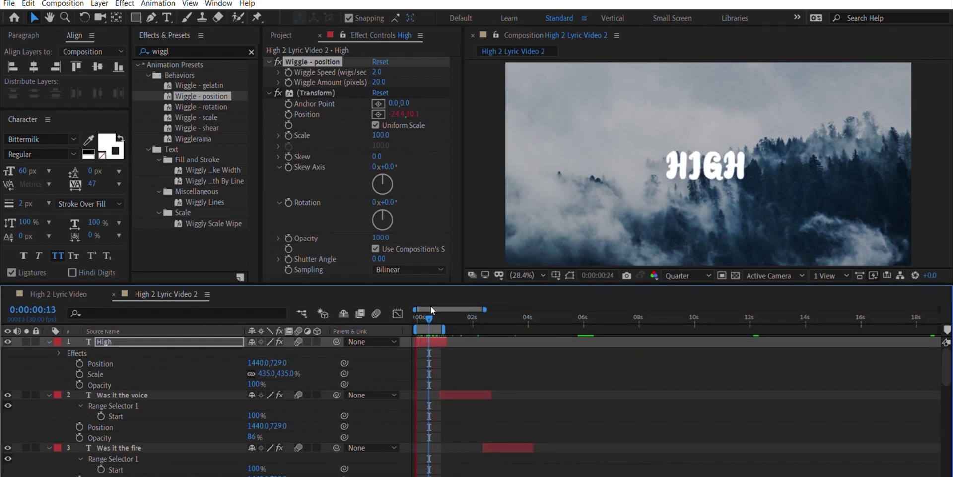
pyautogui.press('space')
# - Extend the end of the work area to about 4 seconds and move the current time near the end of the High layer
pyautogui.moveTo(446, 323); pyautogui.dragTo(535, 336)
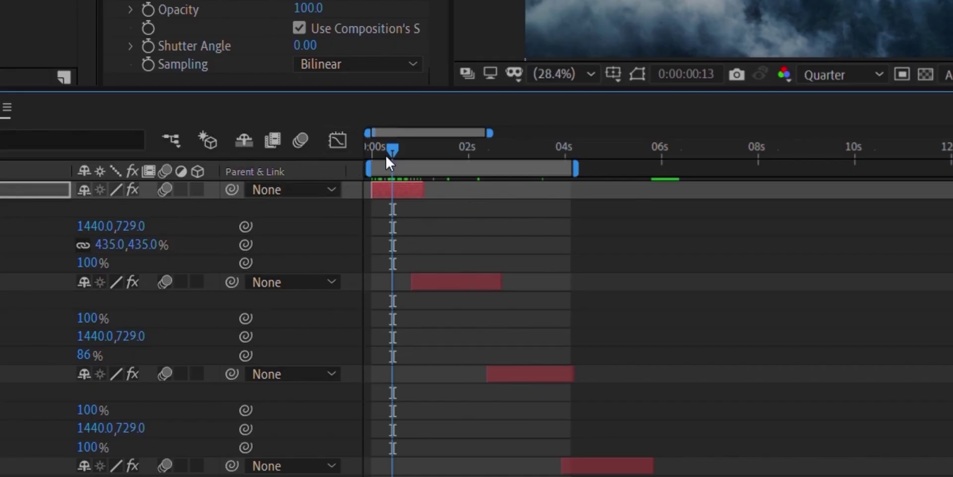
pyautogui.moveTo(391, 130); pyautogui.dragTo(408, 149)
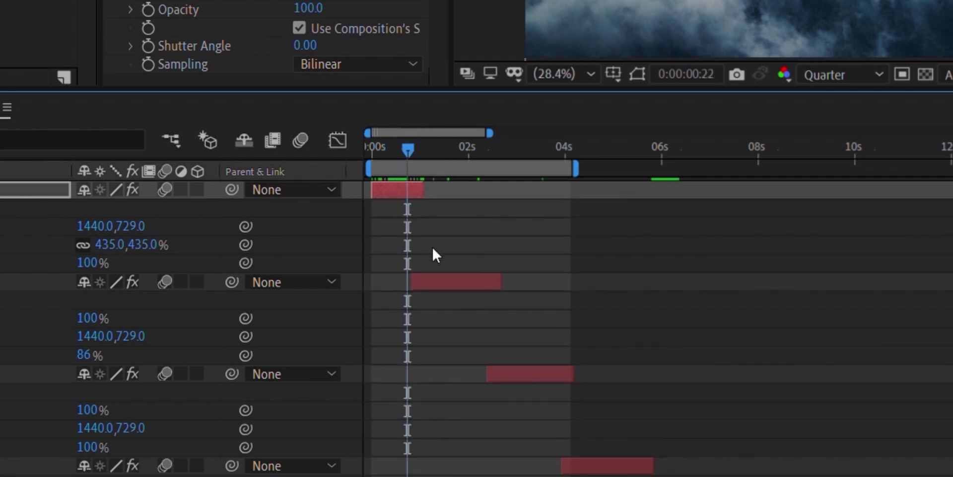
pyautogui.click(424, 279)
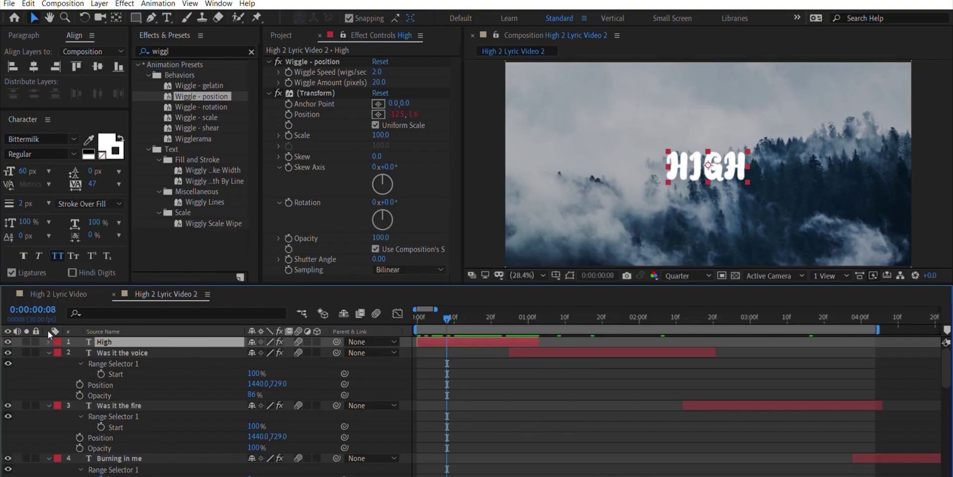
# - Add an Opacity text animator to the High layer and set its opacity to 0%, with the current time at 0:00:00:00
pyautogui.click(49, 342)
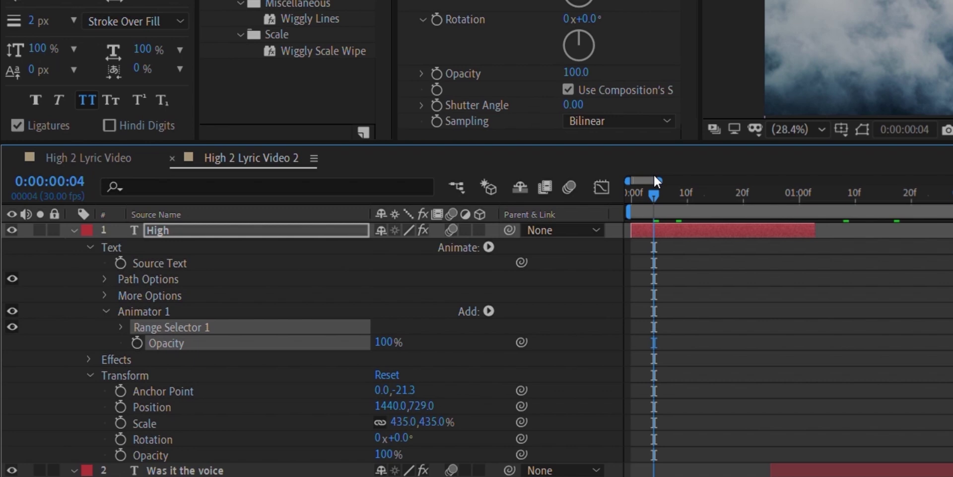
pyautogui.press('Home')
pyautogui.moveTo(383, 342); pyautogui.dragTo(278, 355)
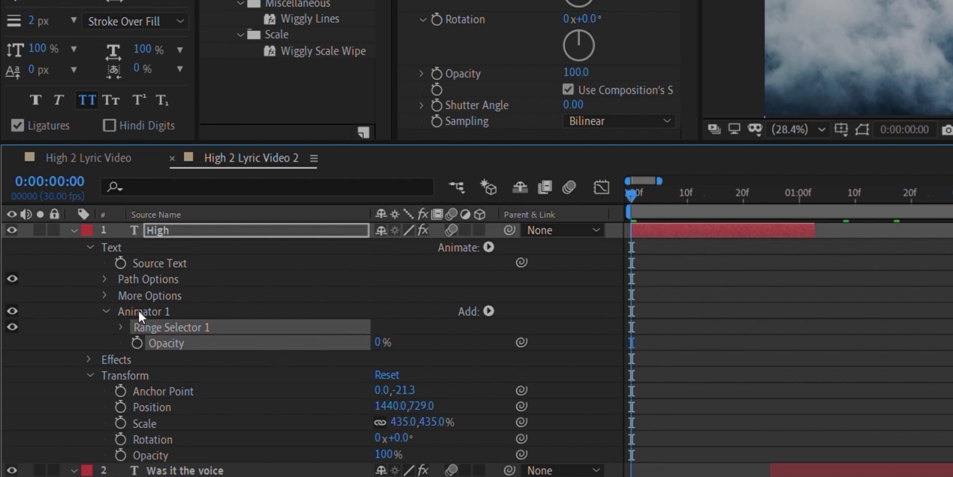
# - Keyframe the High animator's Range Selector Start from 0% at 0:00:00:00 to 100% at 0:00:00:08, and preview the reveal
pyautogui.click(121, 326)
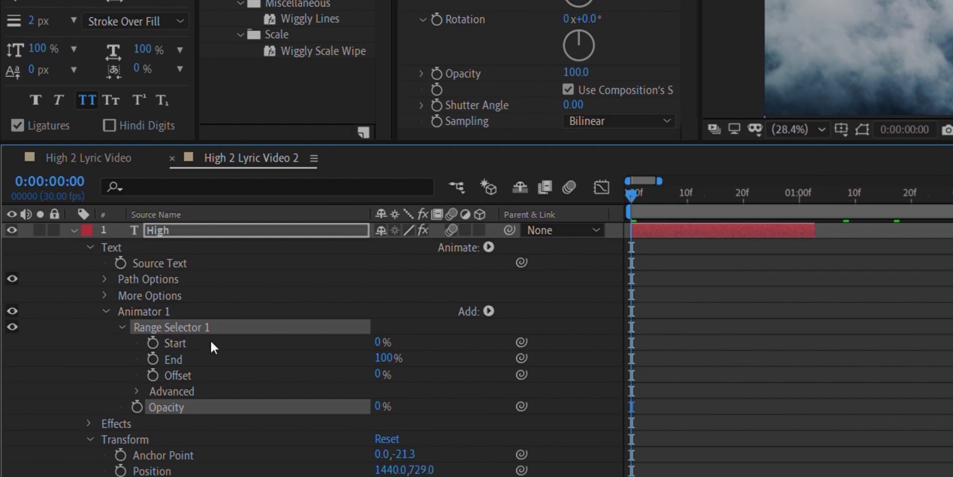
pyautogui.click(152, 343)
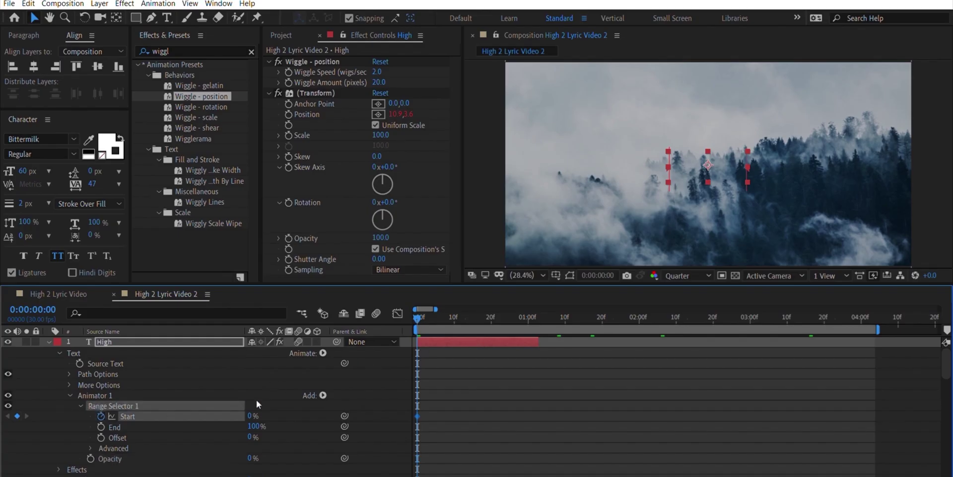
pyautogui.click(446, 317)
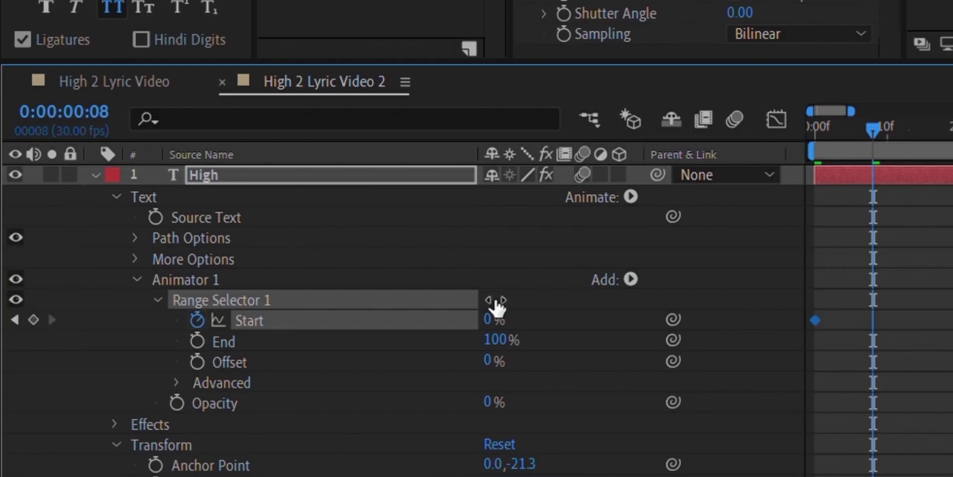
pyautogui.moveTo(497, 300); pyautogui.dragTo(527, 301)
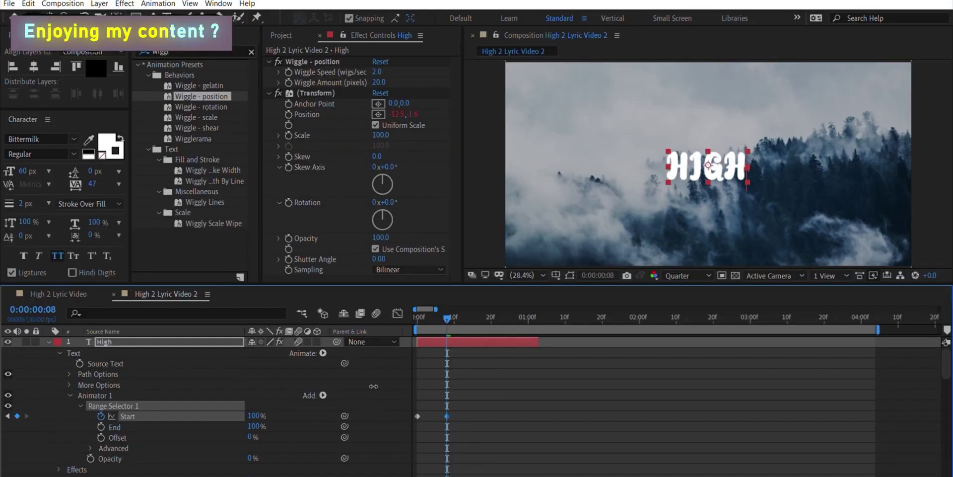
pyautogui.moveTo(447, 317); pyautogui.dragTo(417, 317)
pyautogui.press('space')
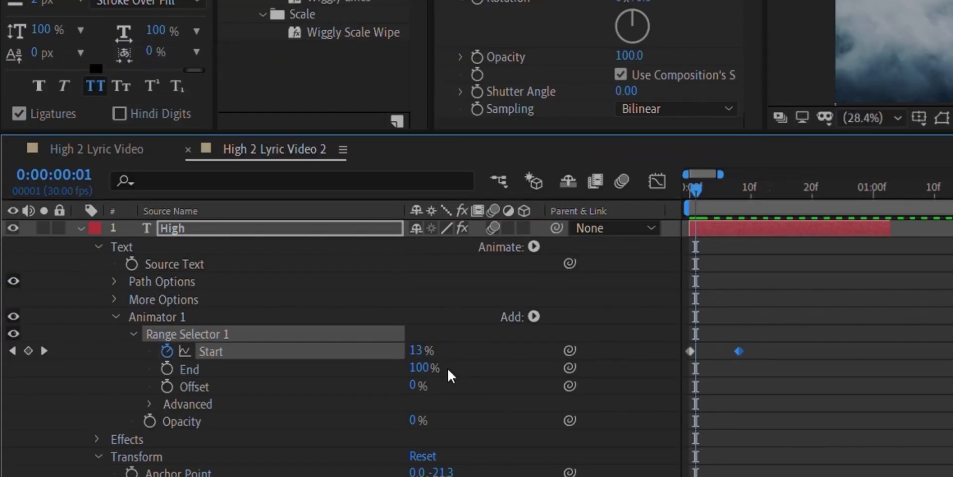
# - Set the High range selector's advanced Based On option to Words and play the animation from the start
pyautogui.scroll(-4, 449, 375)
pyautogui.click(149, 351)
pyautogui.scroll(-1, 447, 382)
pyautogui.click(457, 372)
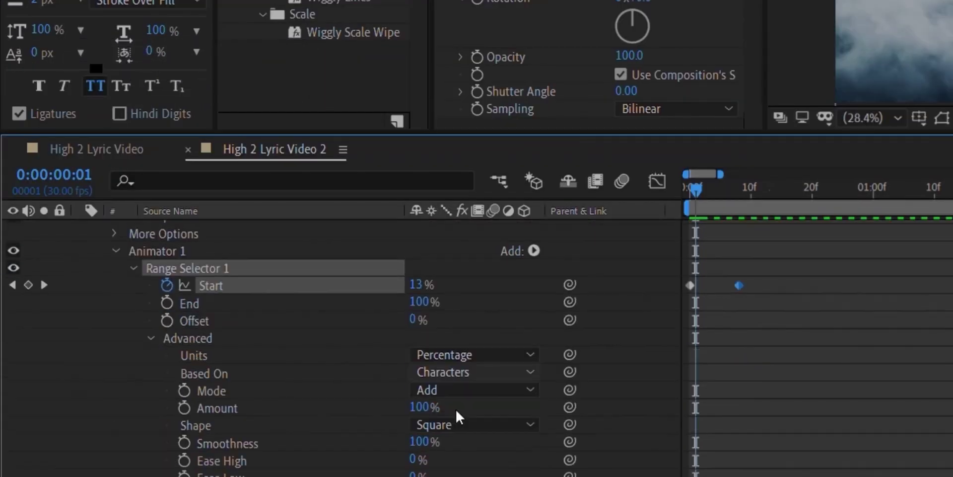
pyautogui.click(456, 409)
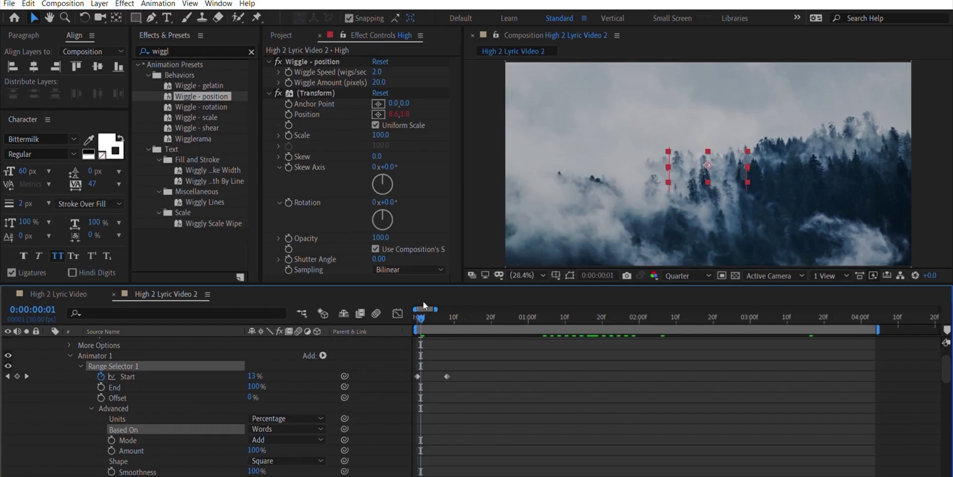
pyautogui.moveTo(427, 307); pyautogui.dragTo(377, 309)
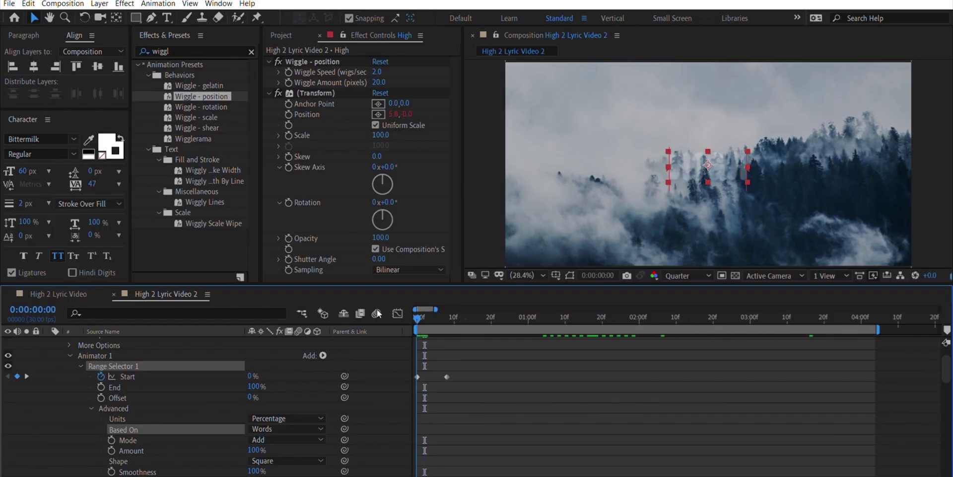
pyautogui.press('space')
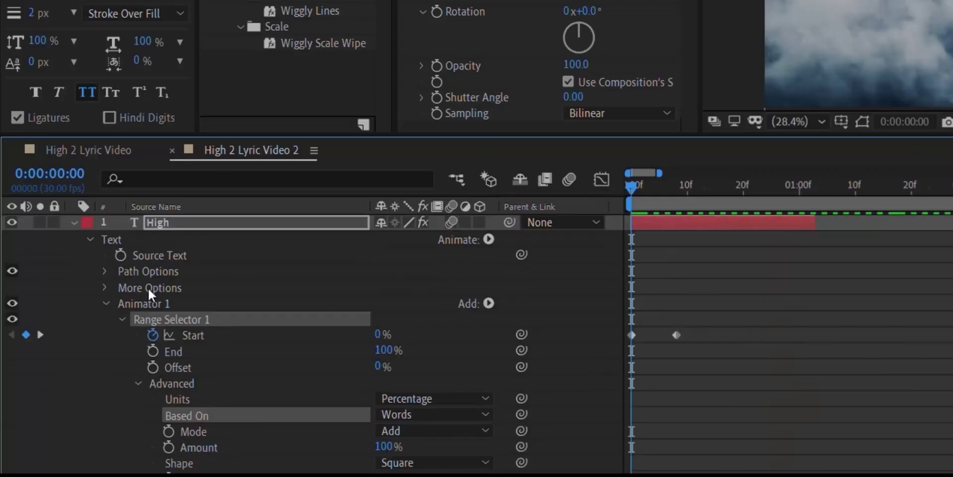
# - Copy the High layer's opacity animator to the "Was it the voice" layer at 0:00:00:26 and show that layer's keyframes
pyautogui.click(147, 298)
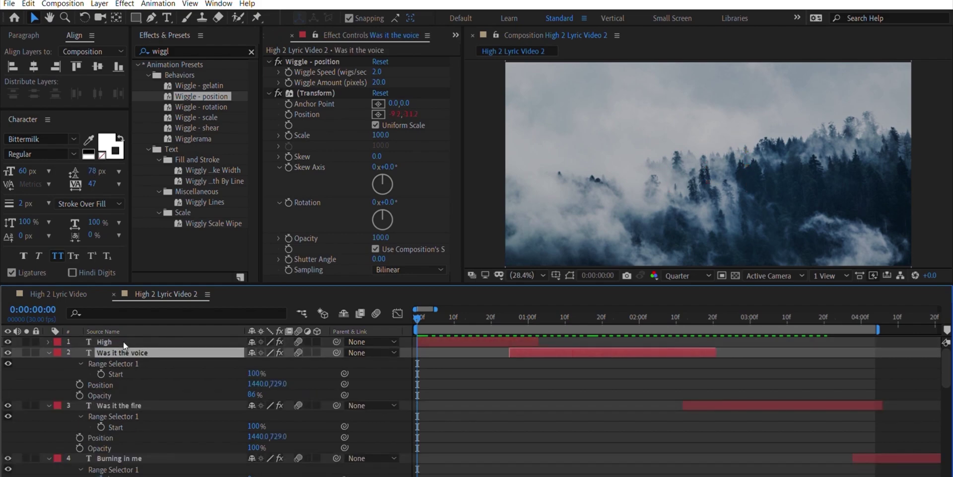
pyautogui.moveTo(510, 313); pyautogui.dragTo(515, 313)
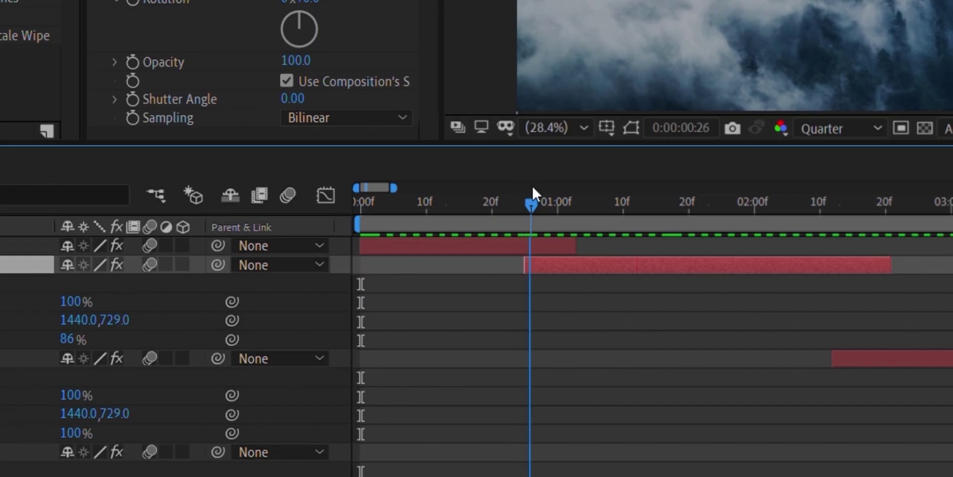
pyautogui.moveTo(533, 187); pyautogui.dragTo(530, 188)
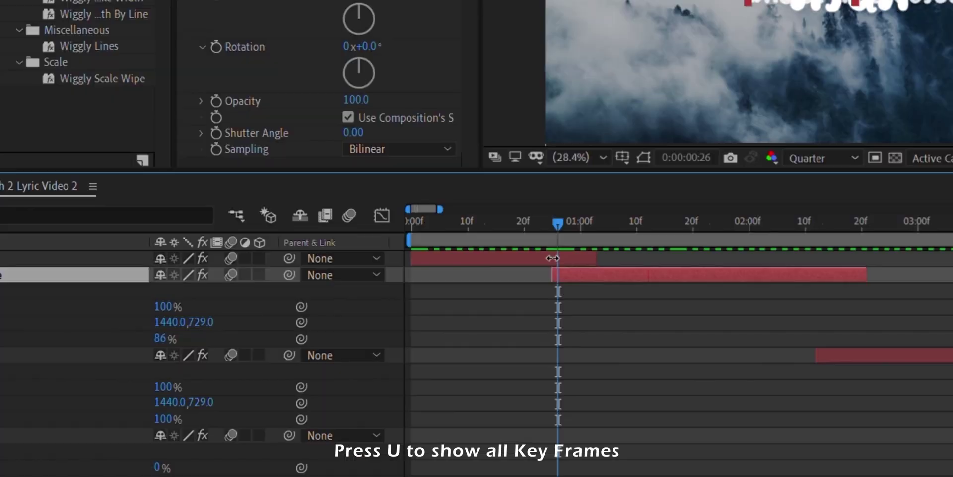
pyautogui.hotkey('ctrl', 'v')
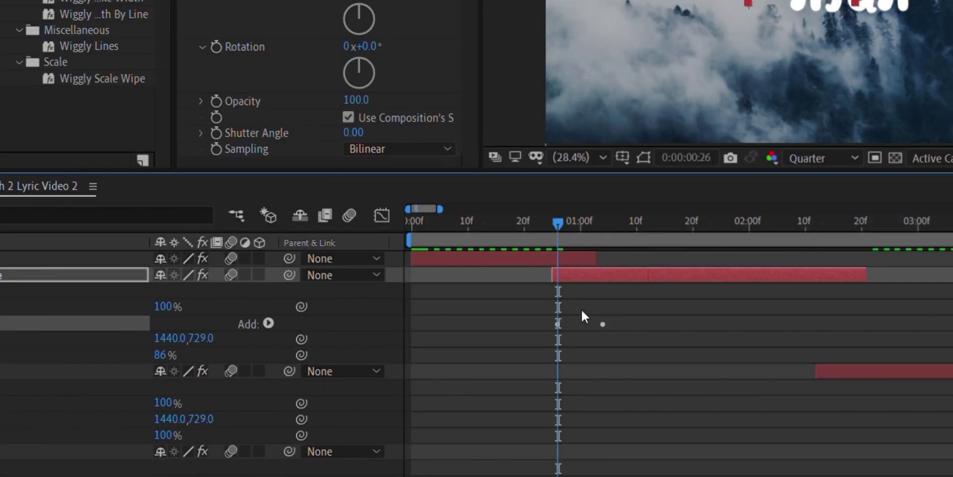
pyautogui.press('u')
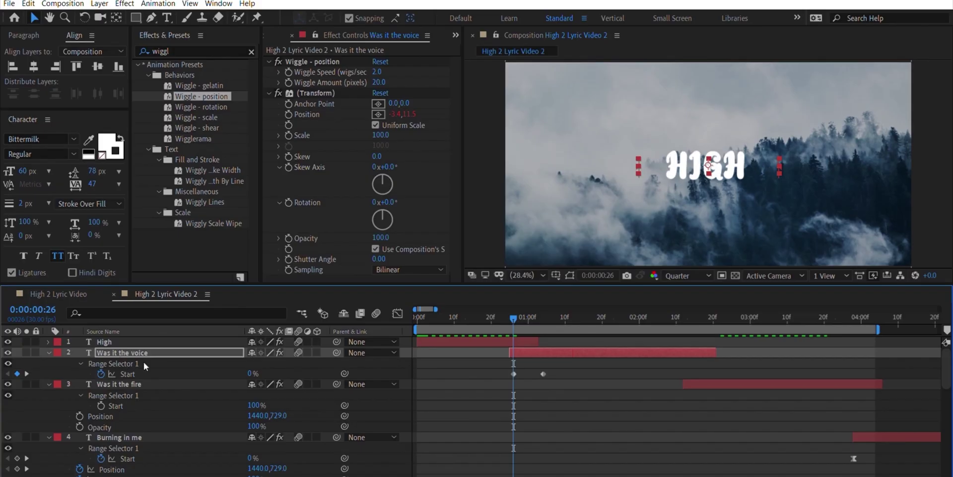
# - Collapse the "Was it the fire" and "Burning in me" layers, show the High layer's keyframes, and move the time to 0:00:00:28
pyautogui.hotkey('ctrl', 'Down')
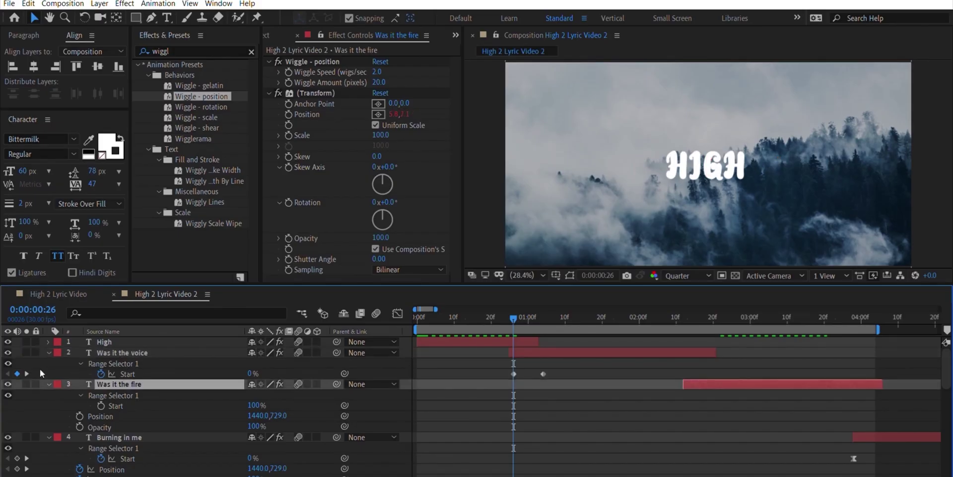
pyautogui.press('u')
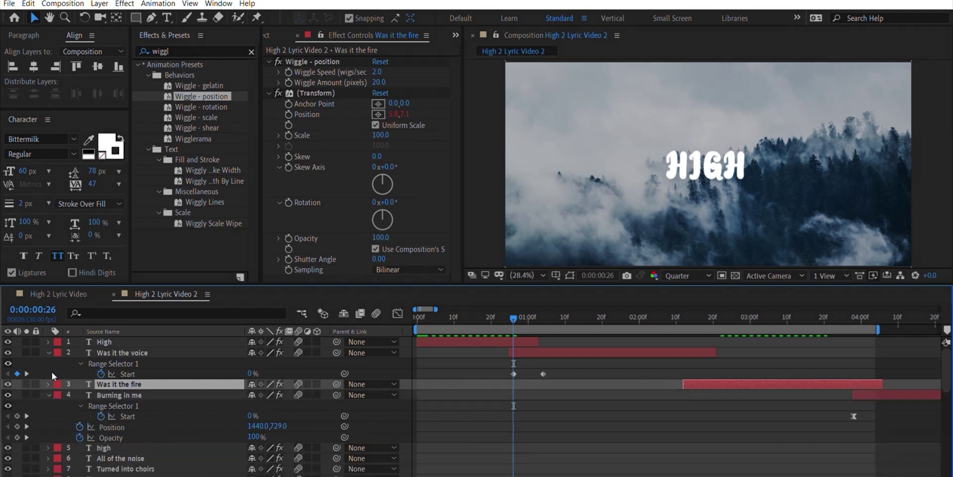
pyautogui.click(48, 395)
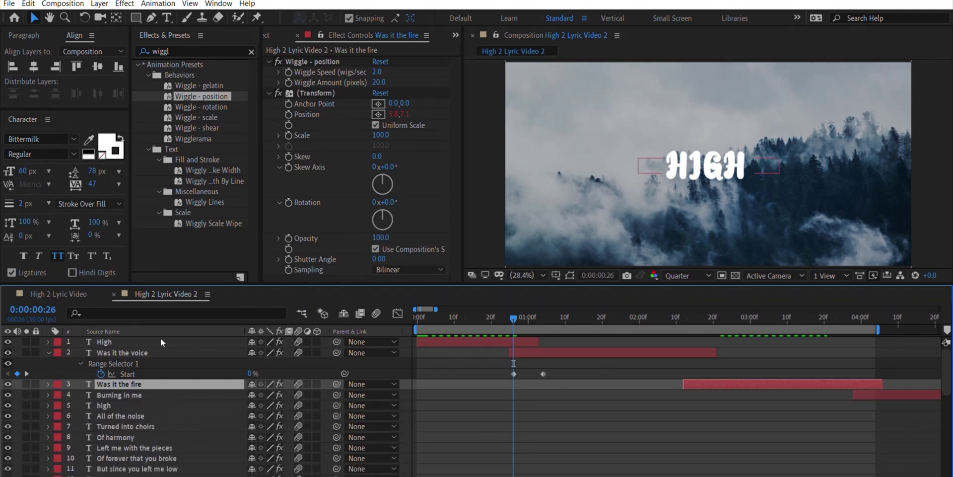
pyautogui.hotkey('ctrl', 'Up')
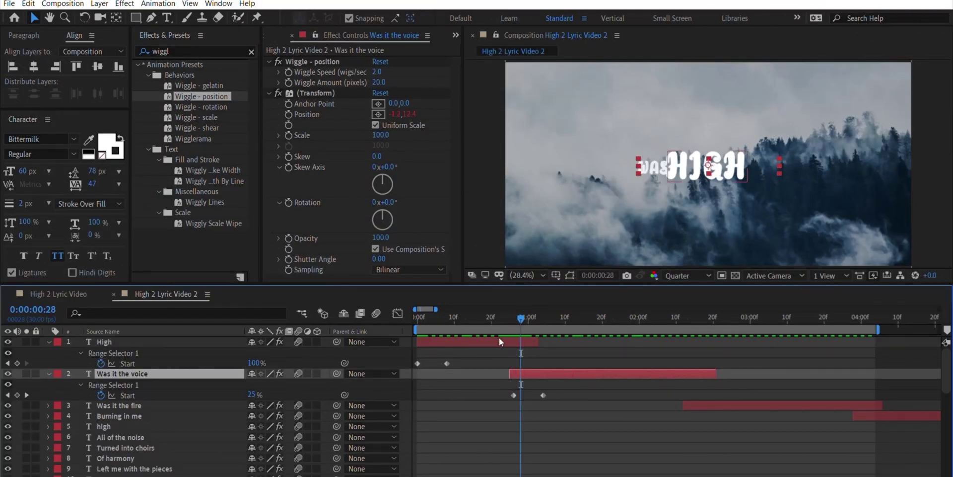
# - Keyframe the High layer's Position from 1440, 729 down to 1440, 1581 at 0:00:01:01, and select both keyframes
pyautogui.click(500, 338)
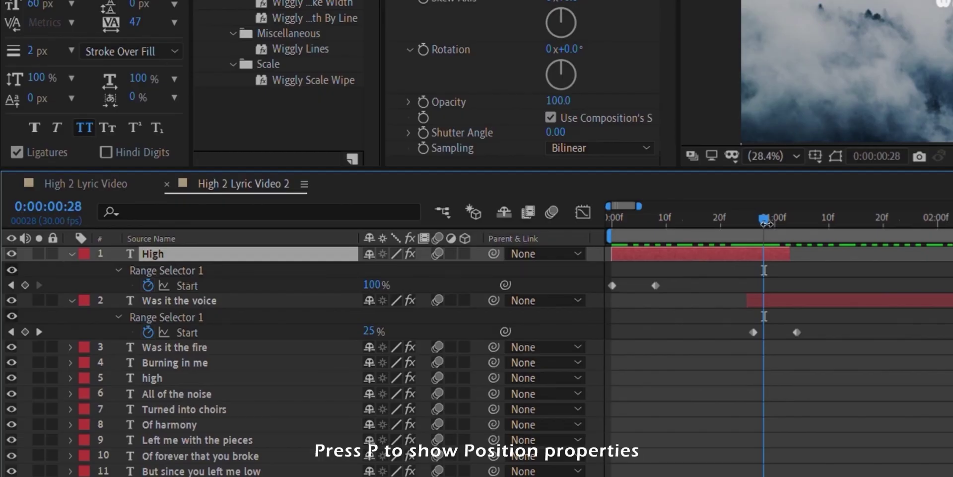
pyautogui.press('p')
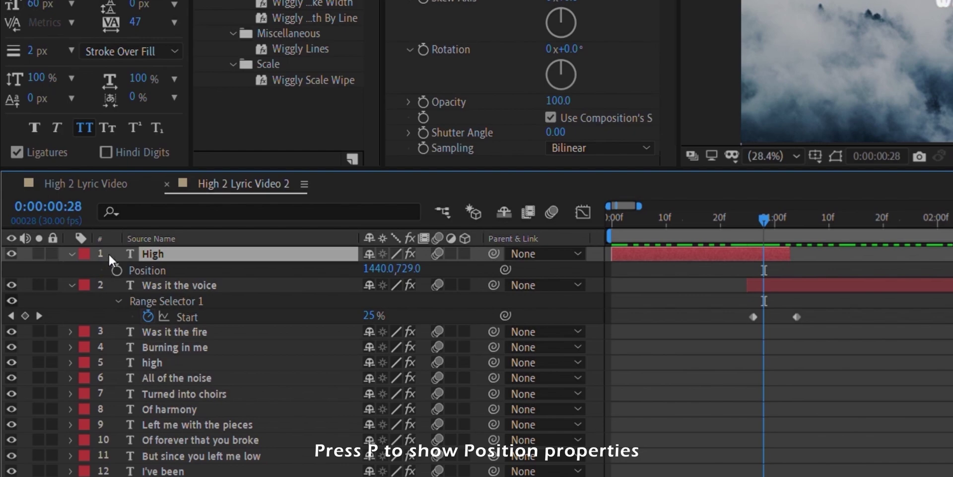
pyautogui.click(117, 270)
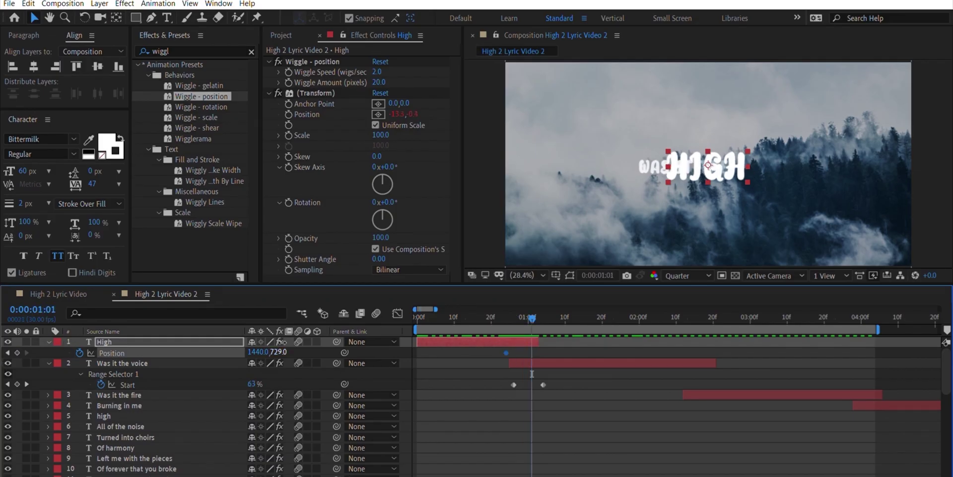
pyautogui.moveTo(278, 351); pyautogui.dragTo(735, 375)
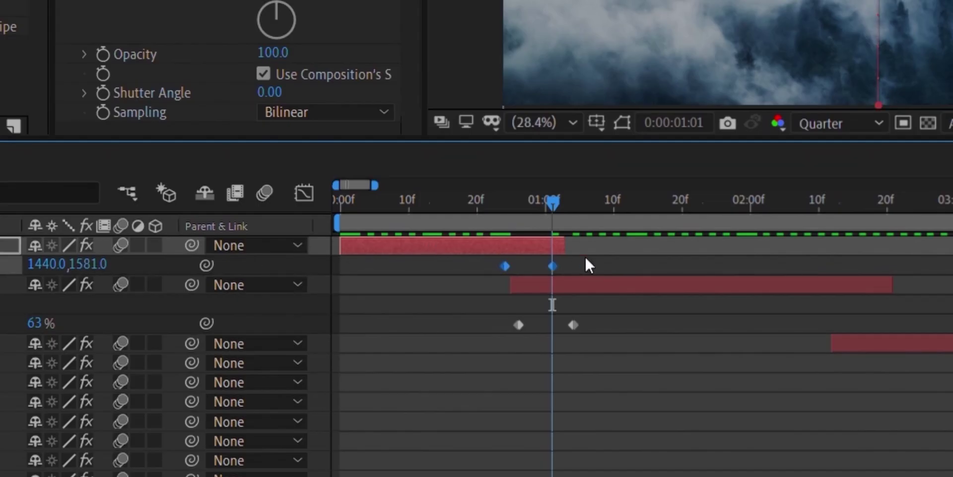
pyautogui.moveTo(426, 270); pyautogui.dragTo(595, 245)
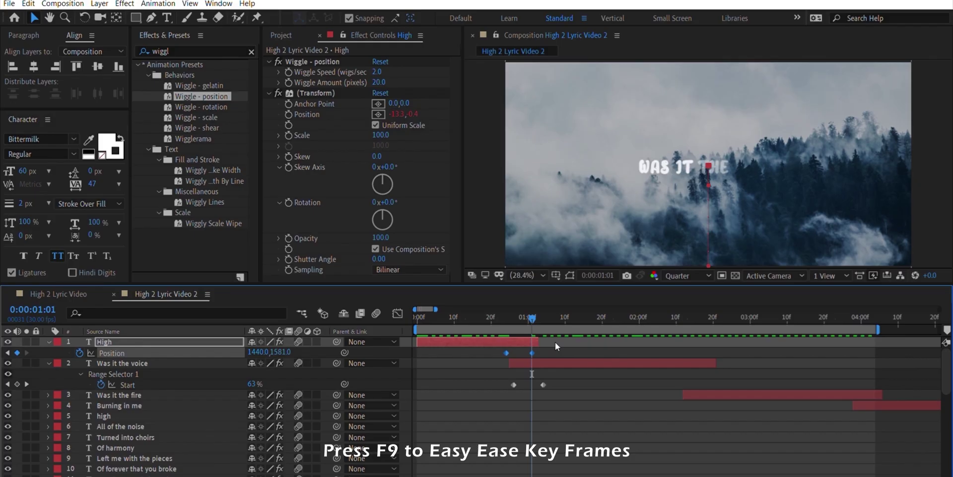
# - Apply Easy Ease to the High layer's two Position keyframes and reshape their speed curve in the Graph Editor
pyautogui.press('F9')
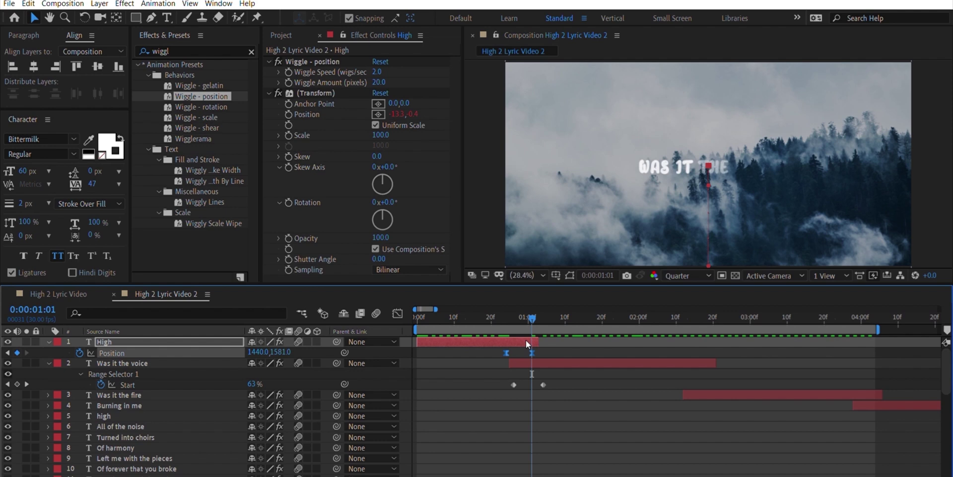
pyautogui.hotkey('ctrl', 'z')
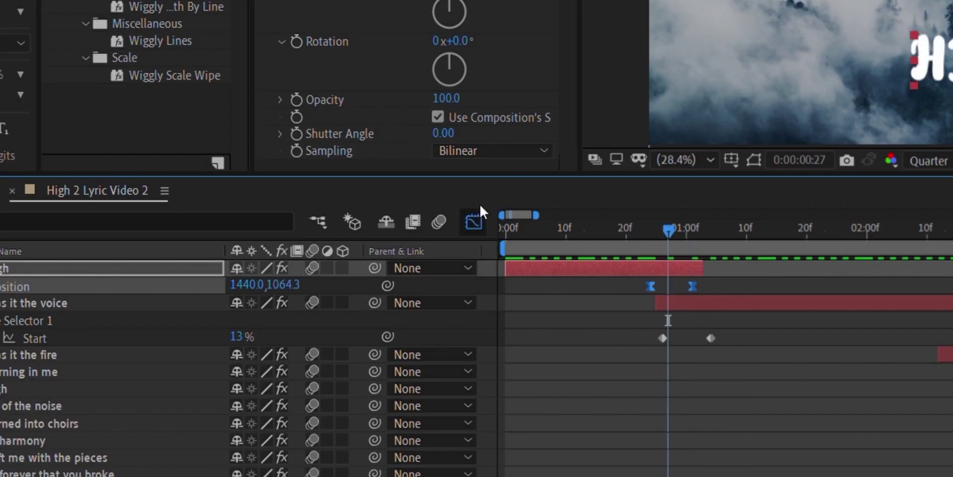
pyautogui.click(475, 216)
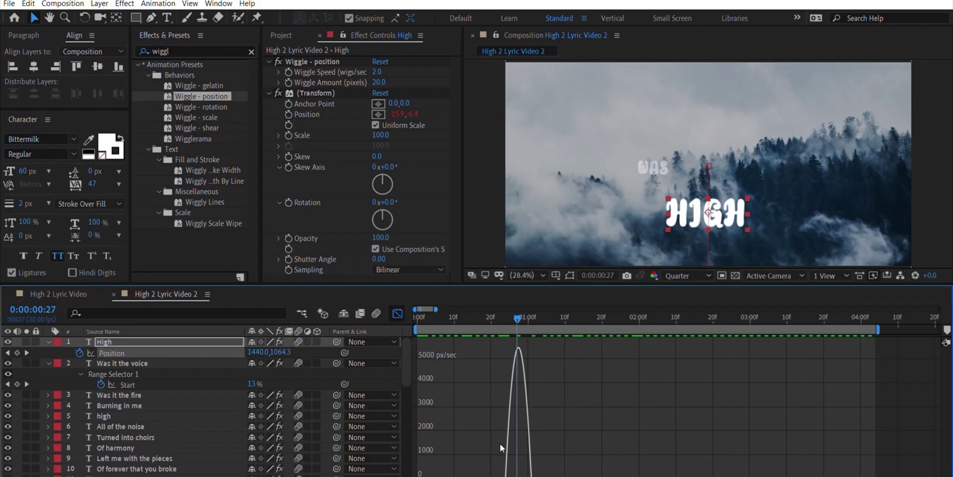
pyautogui.moveTo(517, 467); pyautogui.dragTo(542, 476)
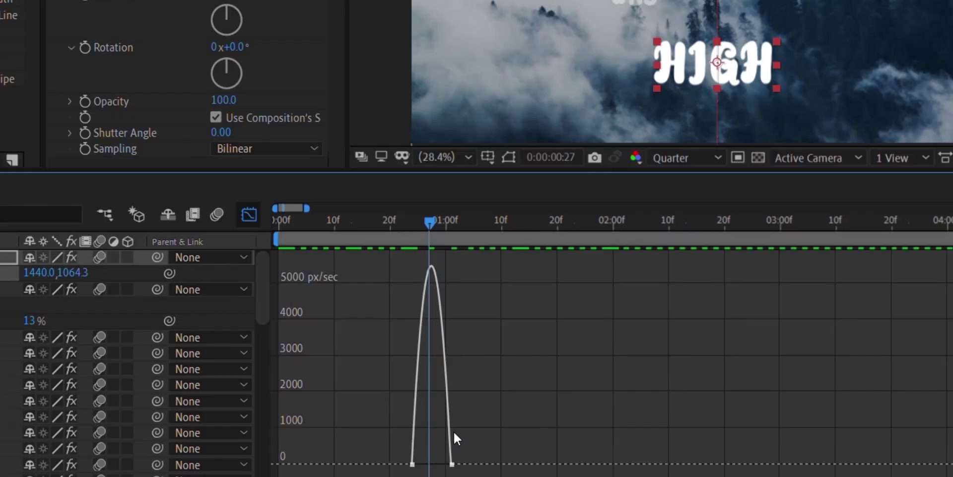
pyautogui.moveTo(439, 431); pyautogui.dragTo(414, 463)
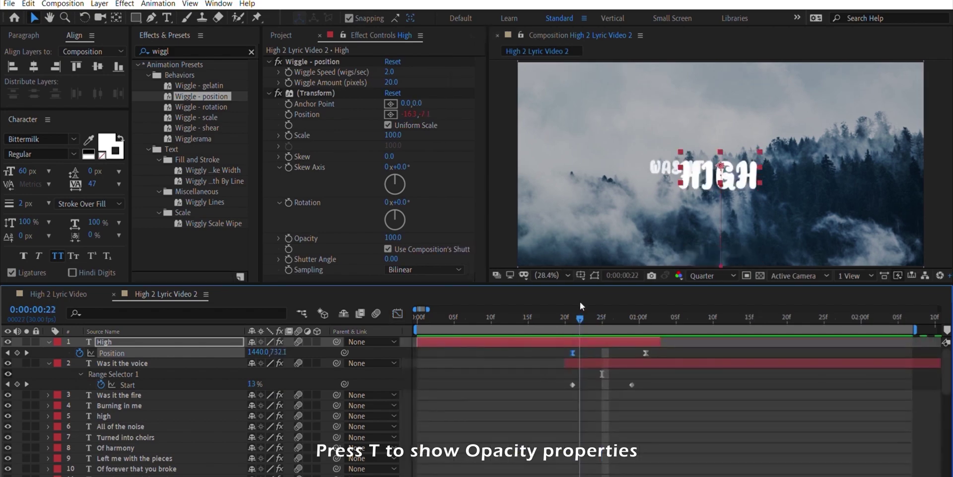
# - Keyframe the High layer's Opacity at 100% at 0:00:00:22 and 0% at 0:00:00:27
pyautogui.press('t')
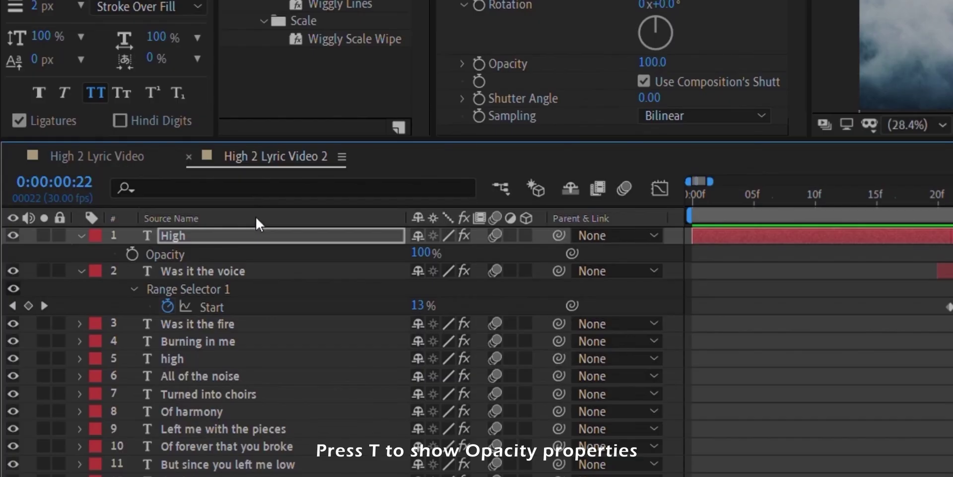
pyautogui.click(133, 254)
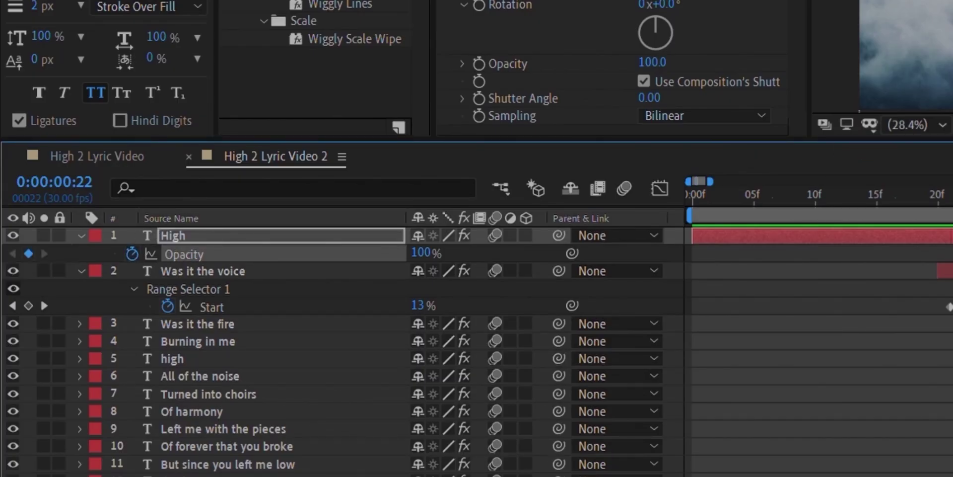
pyautogui.moveTo(913, 194); pyautogui.dragTo(952, 194)
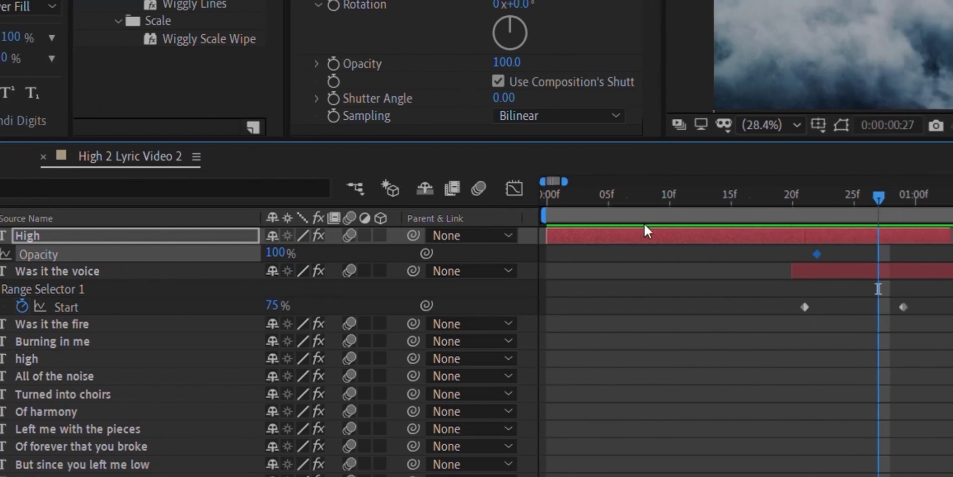
pyautogui.moveTo(277, 251); pyautogui.dragTo(130, 262)
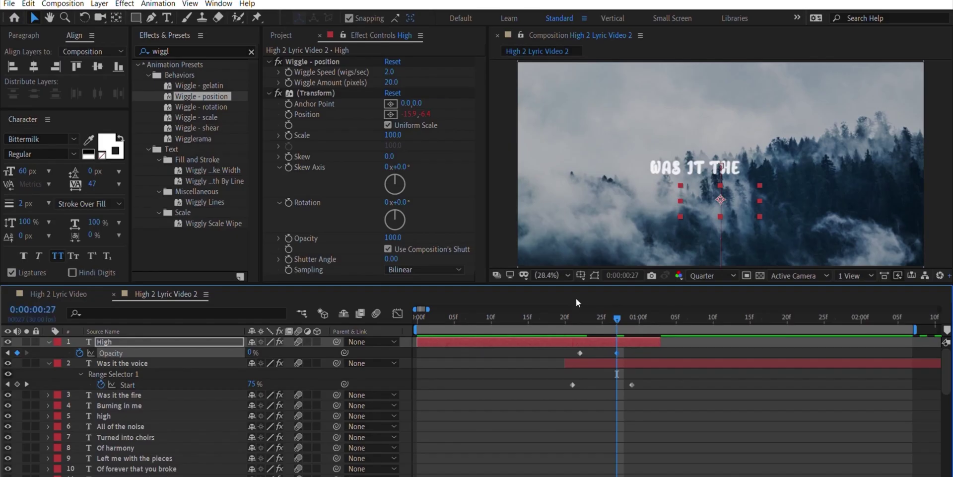
# - Show all of the High layer's keyframes and play the animation from 0:00:00:19
pyautogui.click(810, 175)
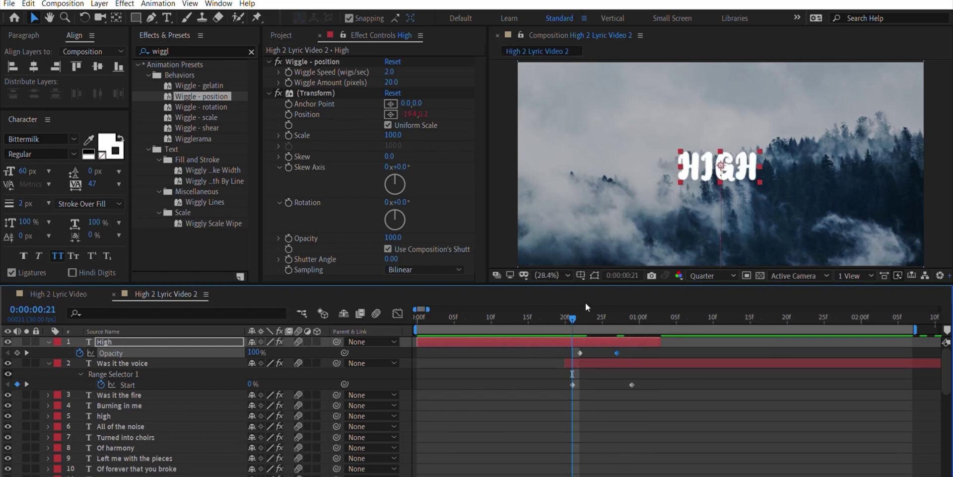
pyautogui.press('u')
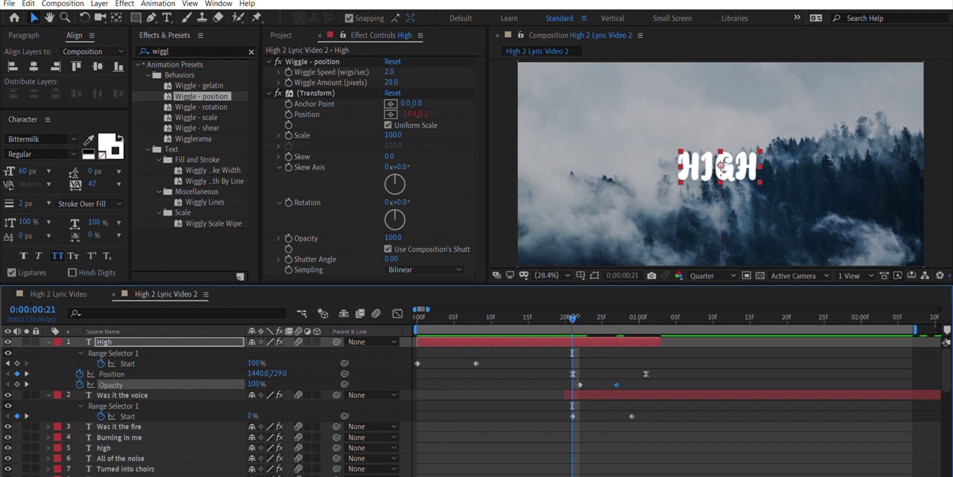
pyautogui.click(559, 314)
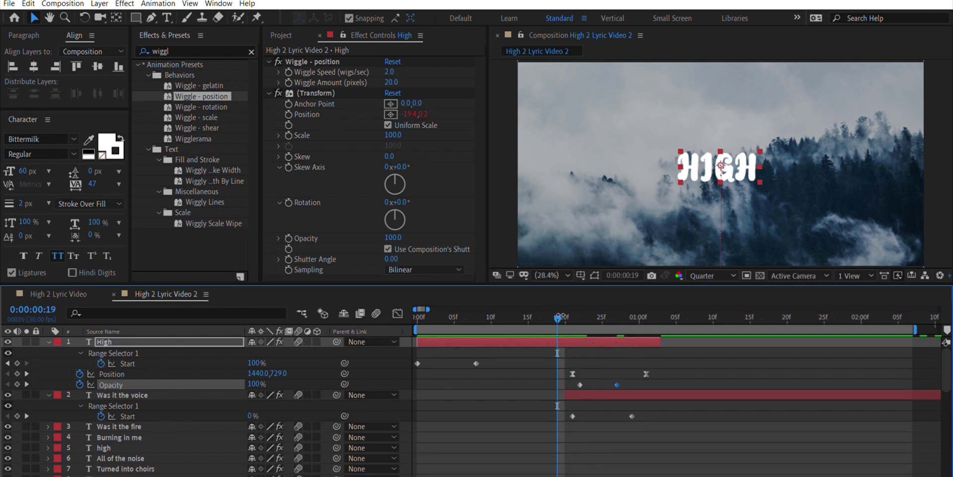
pyautogui.press('space')
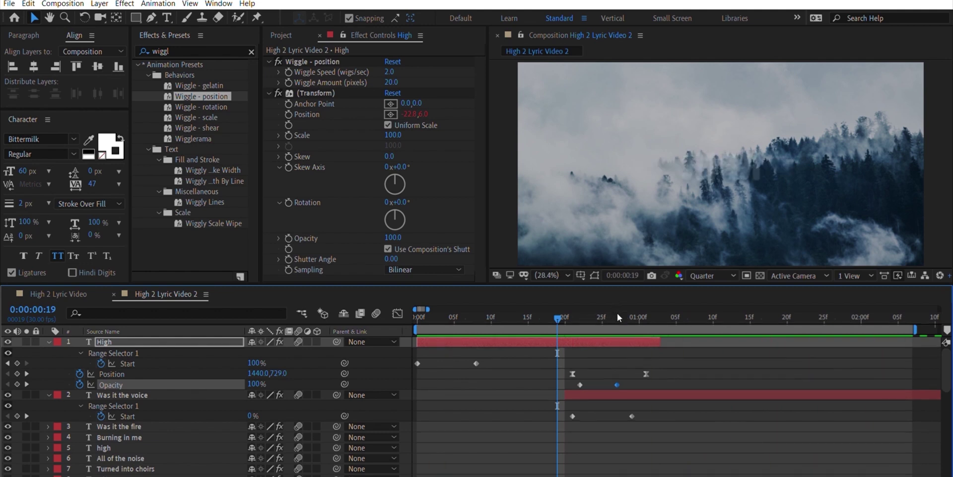
# - Move the High layer's Position keyframes to 0:00:00:18 and 0:00:00:28, and its Opacity keyframes to 0:00:00:20 and 0:00:00:25
pyautogui.click(618, 313)
pyautogui.moveTo(536, 361)
pyautogui.mouseDown()
pyautogui.moveTo(628, 372)
pyautogui.moveTo(531, 369)
pyautogui.mouseUp()
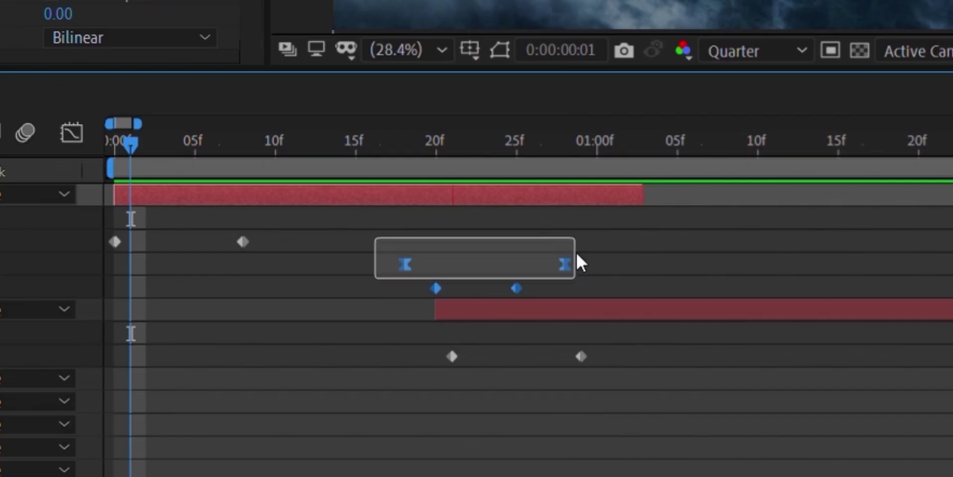
pyautogui.moveTo(327, 236); pyautogui.dragTo(622, 271)
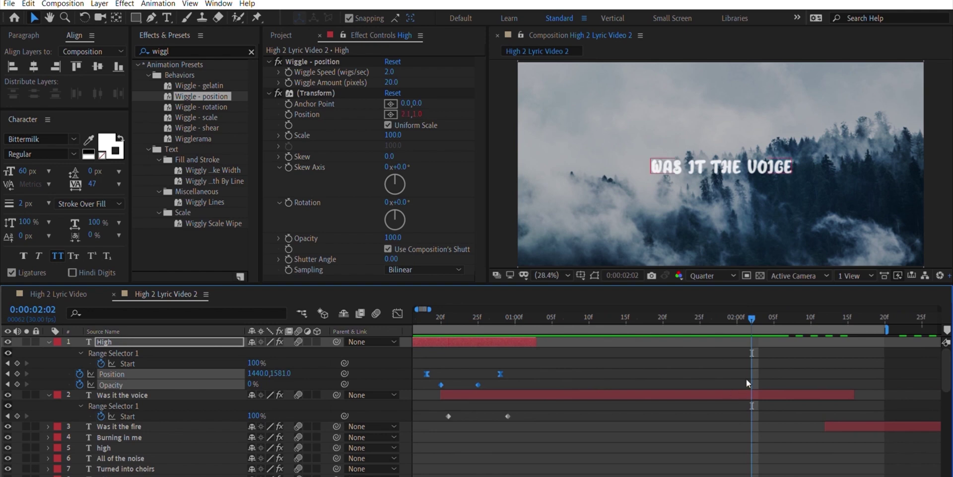
# - Copy the High layer's Position and Opacity keyframes to the "Was it the voice" layer at 0:00:02:02 and show that layer's keyframes
pyautogui.hotkey('ctrl', 'Down')
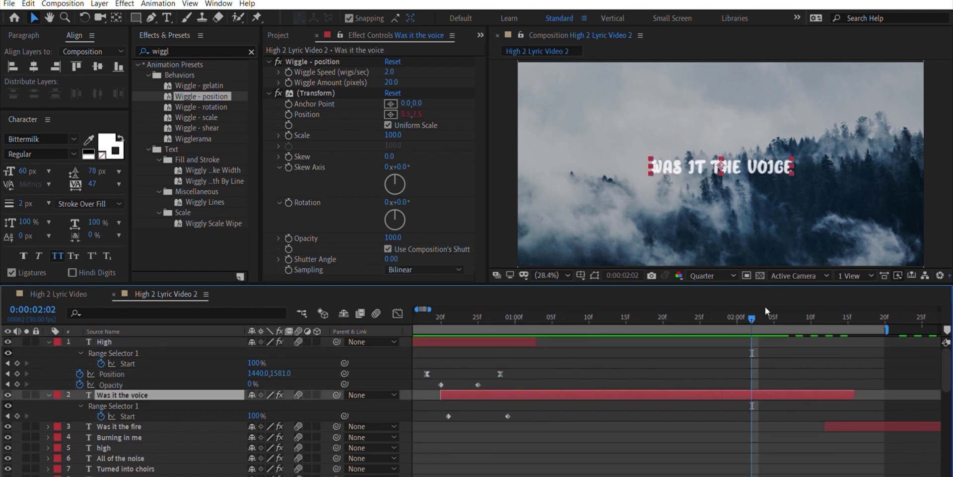
pyautogui.hotkey('ctrl', 'v')
pyautogui.press('u')
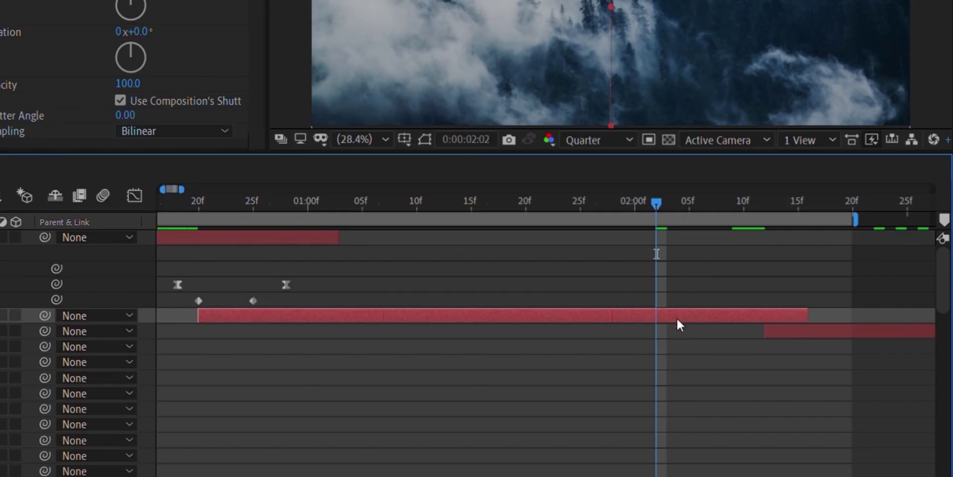
pyautogui.hotkey('ctrl', 'v')
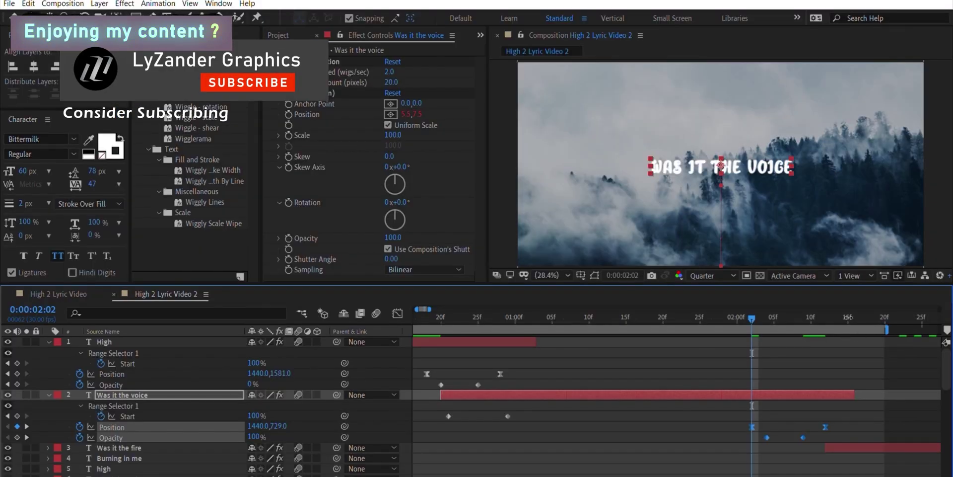
# - Play the "Was it the voice" exit animation, check it at 0:00:02:09, and copy its Position and Opacity keyframes
pyautogui.press('space')
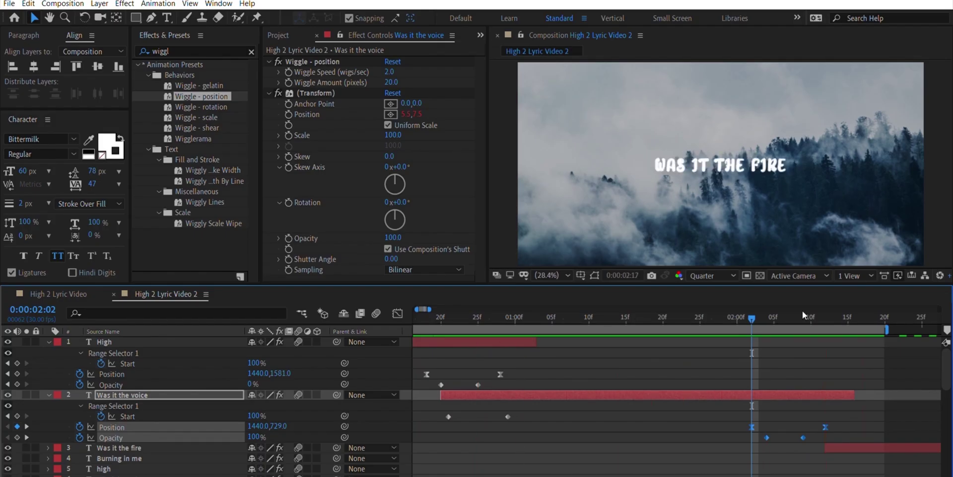
pyautogui.click(803, 313)
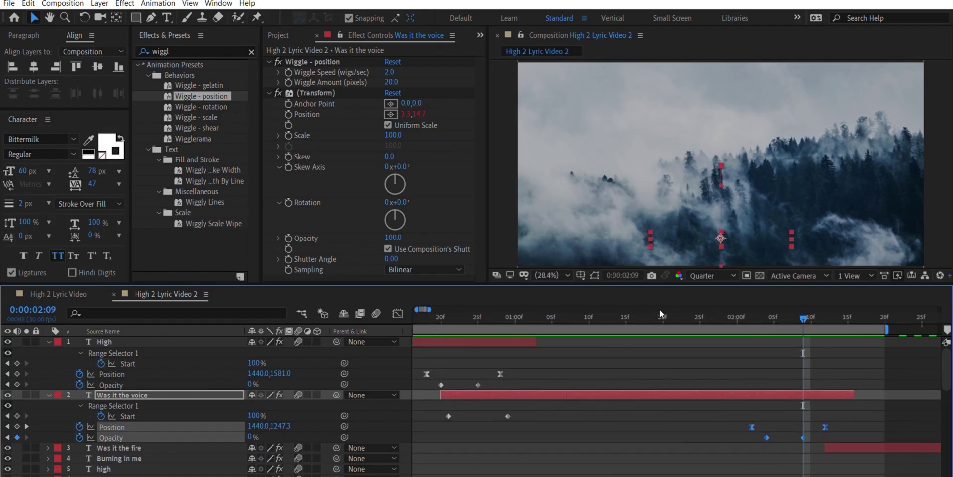
pyautogui.hotkey('ctrl', 'c')
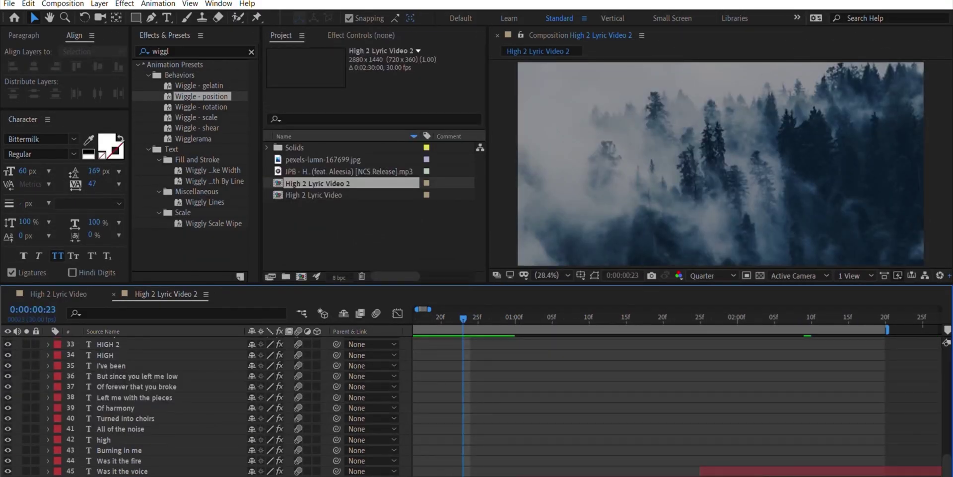
# - Convert the song's audio layer to keyframes and show the keyframes of the resulting Audio Amplitude layer
pyautogui.click(122, 476)
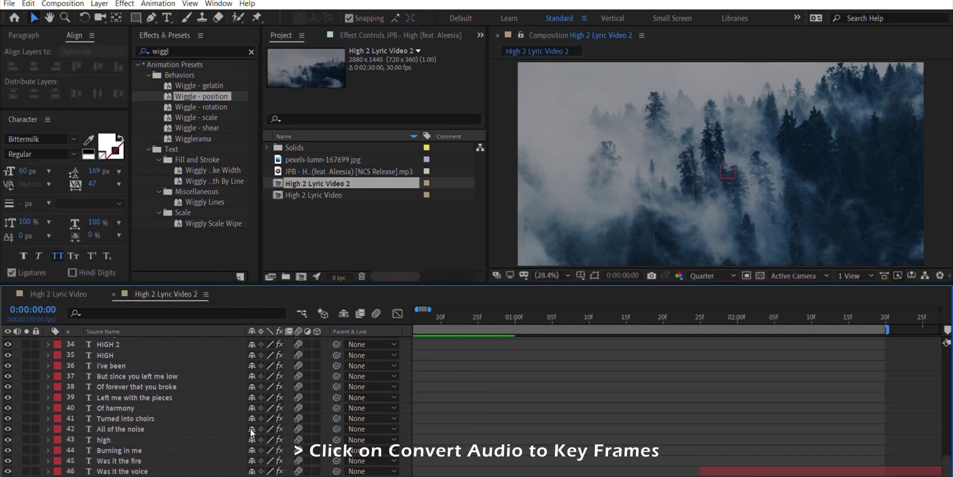
pyautogui.scroll(10, 241, 429)
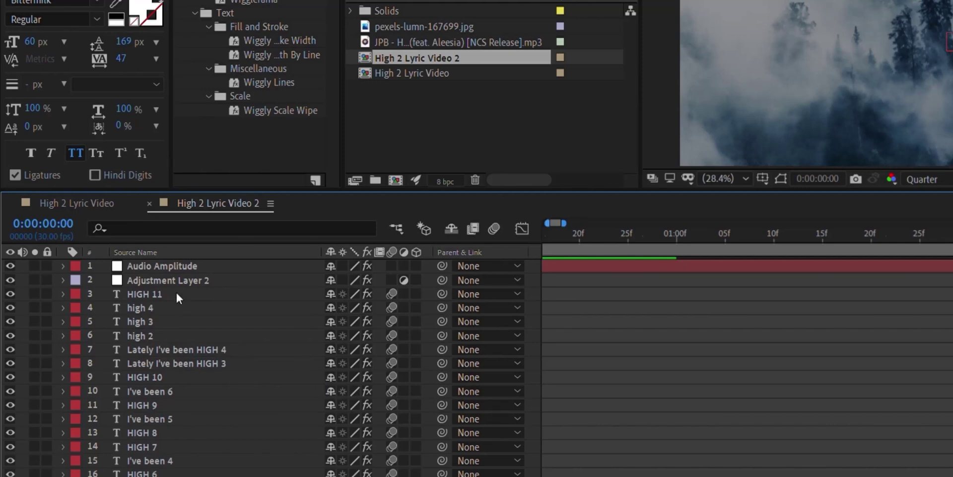
pyautogui.click(156, 278)
pyautogui.hotkey('ctrl', 'Up')
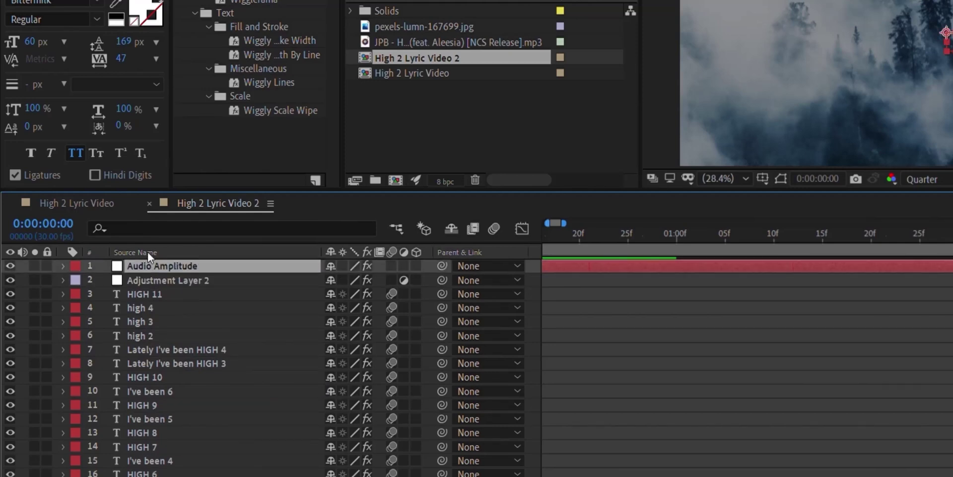
pyautogui.press('u')
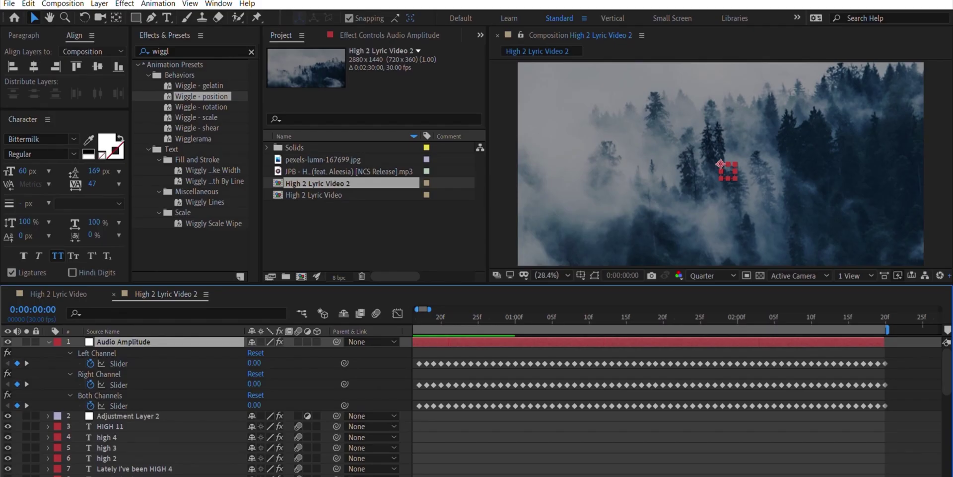
# - Delete the Left Channel and Right Channel effects from the Audio Amplitude layer
pyautogui.scroll(-3, 646, 377)
pyautogui.press('-')
pyautogui.press('-')
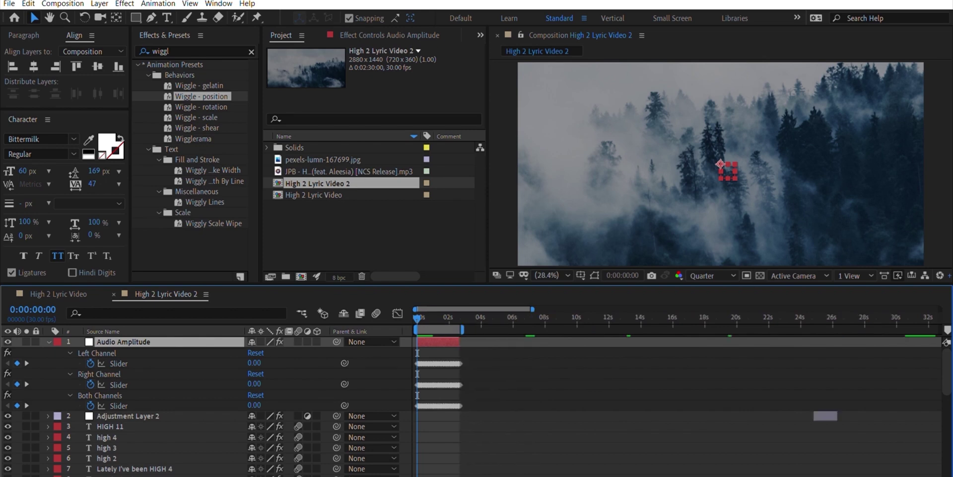
pyautogui.press('=')
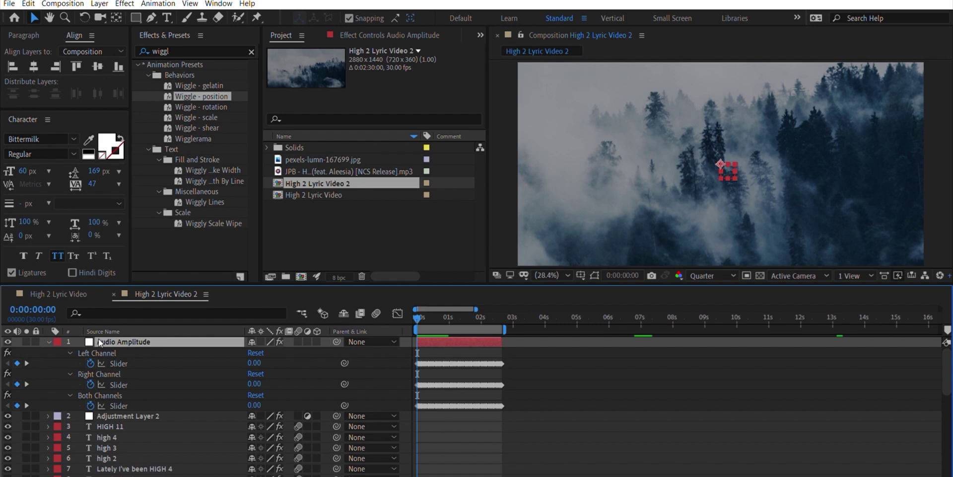
pyautogui.click(99, 353)
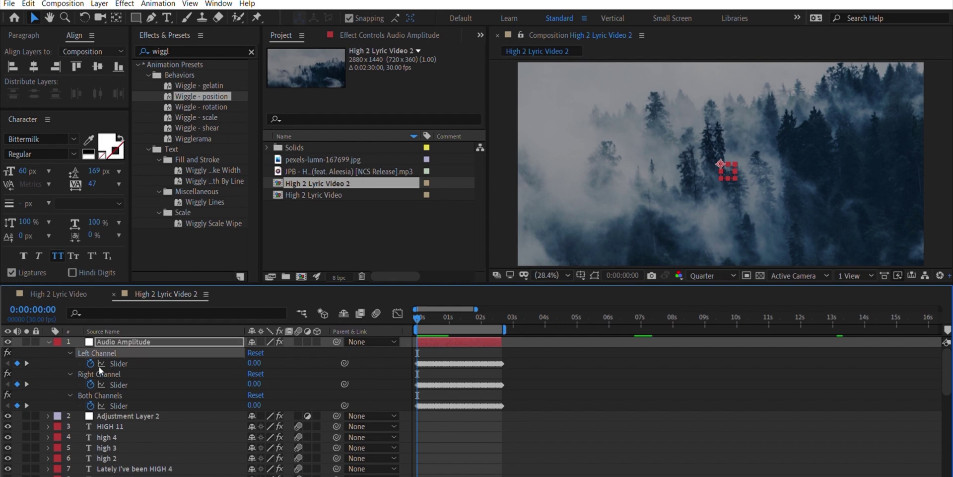
pyautogui.keyDown('ctrl'); pyautogui.click(100, 373); pyautogui.keyUp('ctrl')
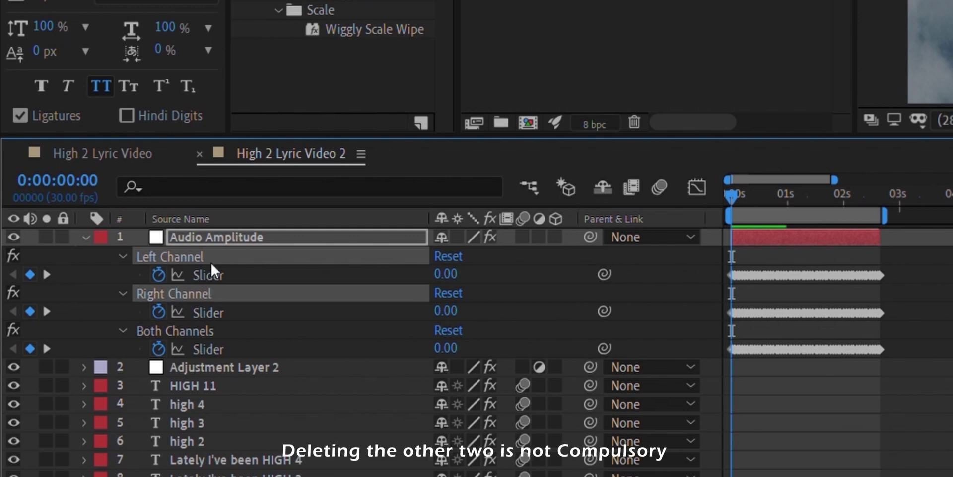
pyautogui.press('Delete')
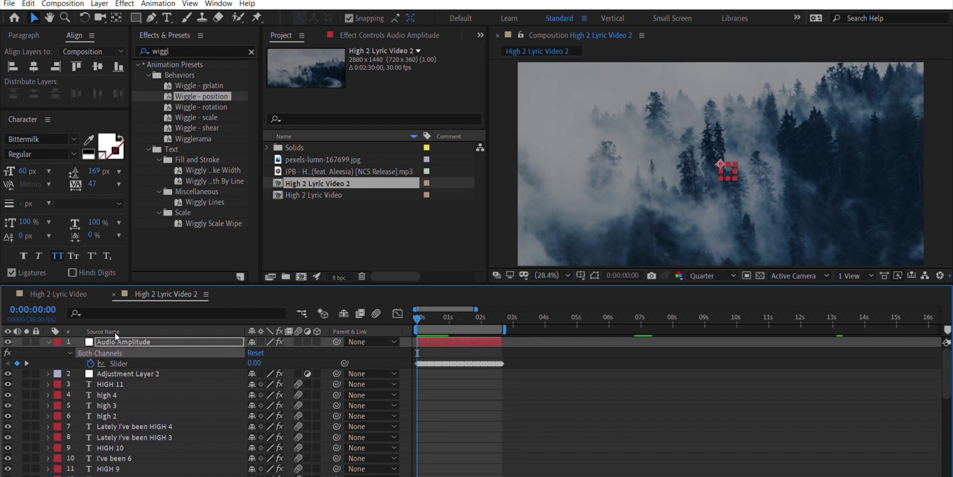
# - Move the Audio Amplitude layer below the High lyric layer and place an adjustment layer directly above it
pyautogui.click(117, 338)
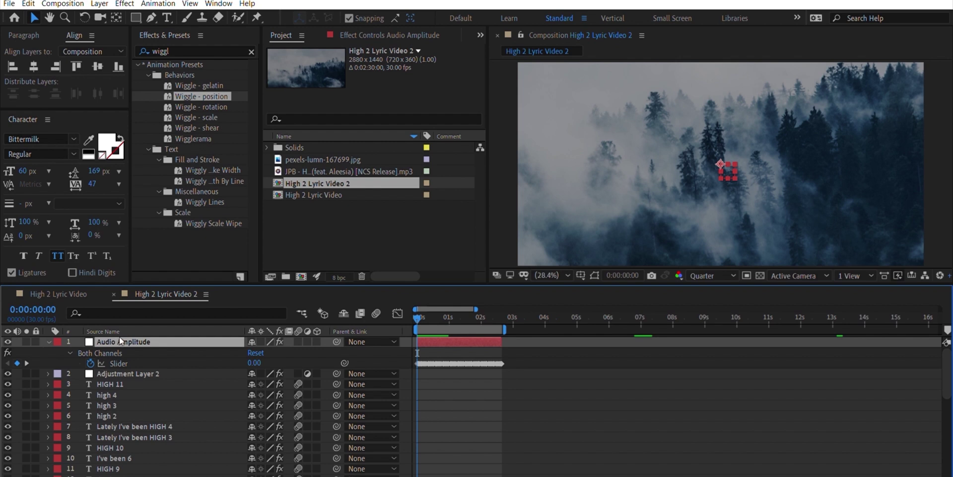
pyautogui.click(127, 353)
pyautogui.scroll(-1, 139, 465)
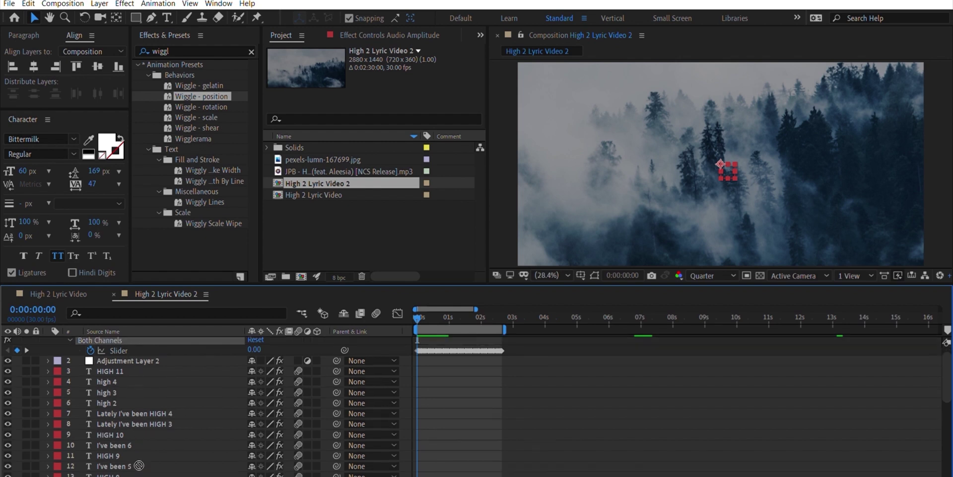
pyautogui.scroll(-7, 139, 465)
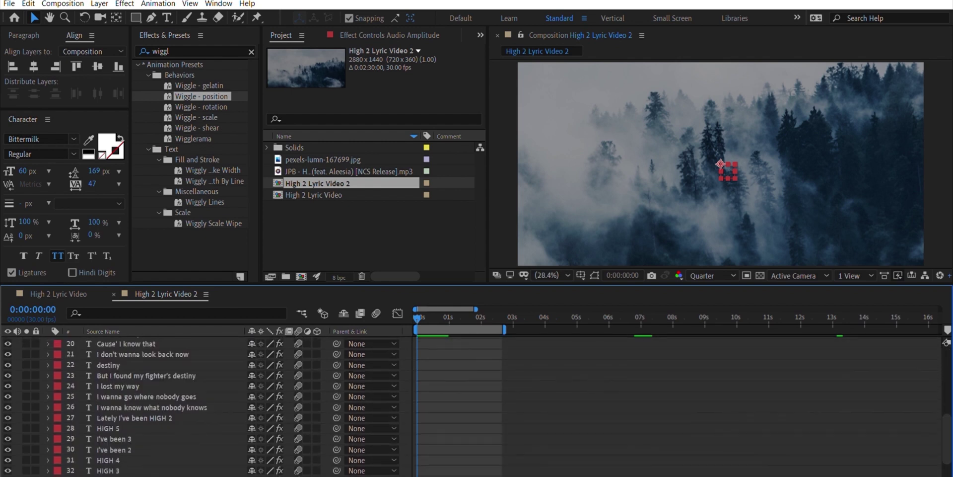
pyautogui.scroll(-5, 129, 466)
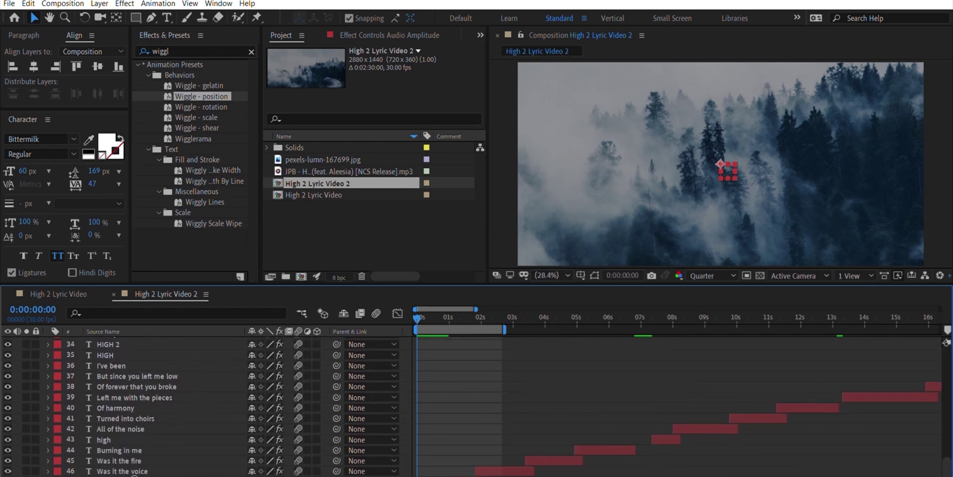
pyautogui.click(123, 476)
pyautogui.scroll(8, 106, 462)
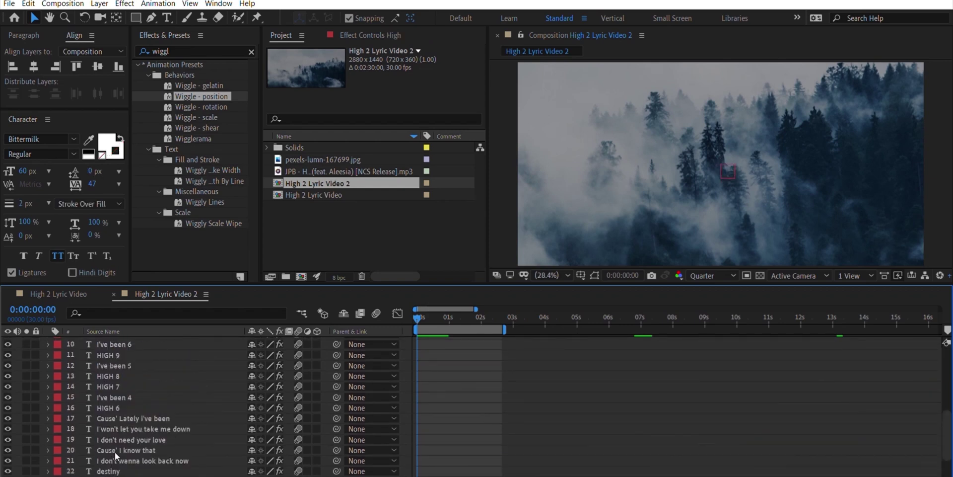
pyautogui.scroll(5, 115, 456)
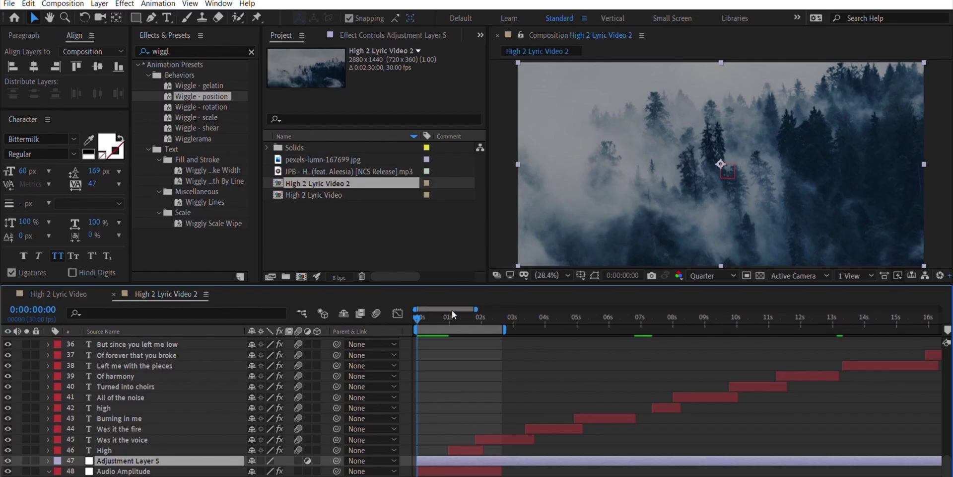
# - Apply the Brightness & Contrast effect to Adjustment Layer 5 and add an expression to its Brightness property
pyautogui.write('brigh')
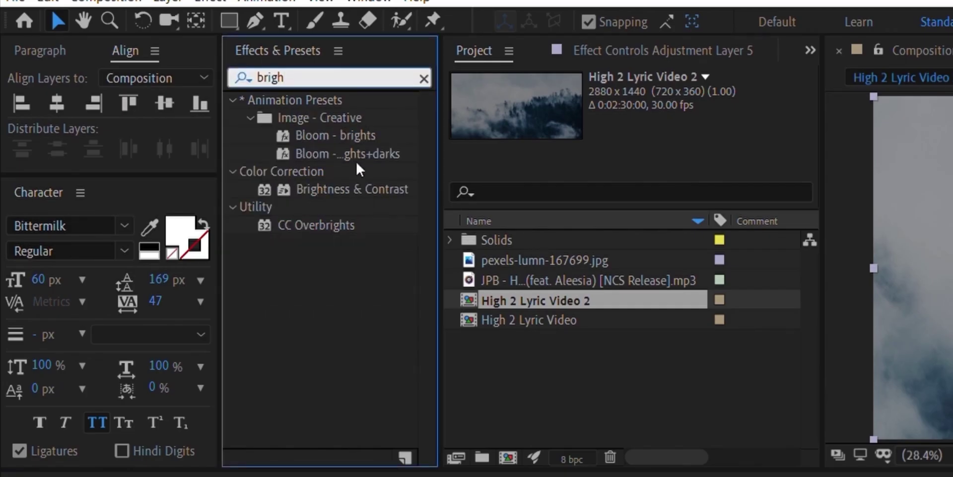
pyautogui.moveTo(352, 189); pyautogui.dragTo(172, 460)
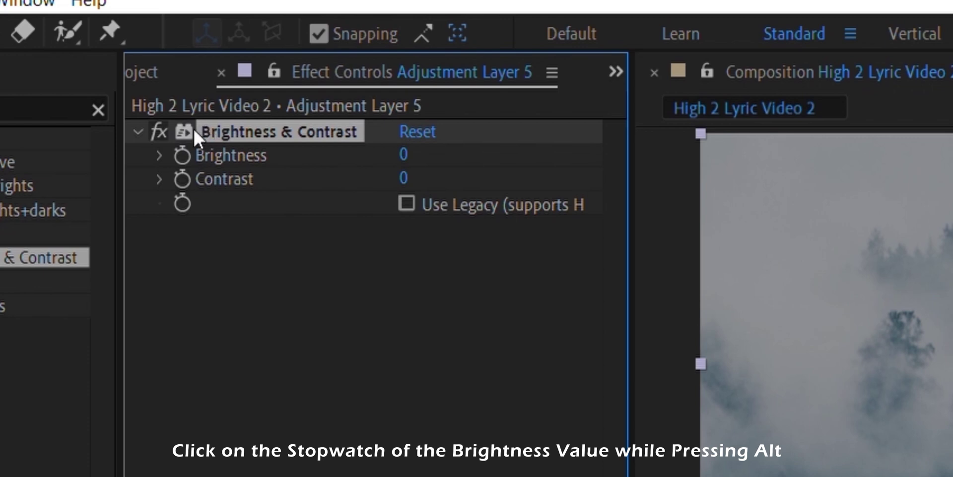
pyautogui.keyDown('alt'); pyautogui.click(183, 156); pyautogui.keyUp('alt')
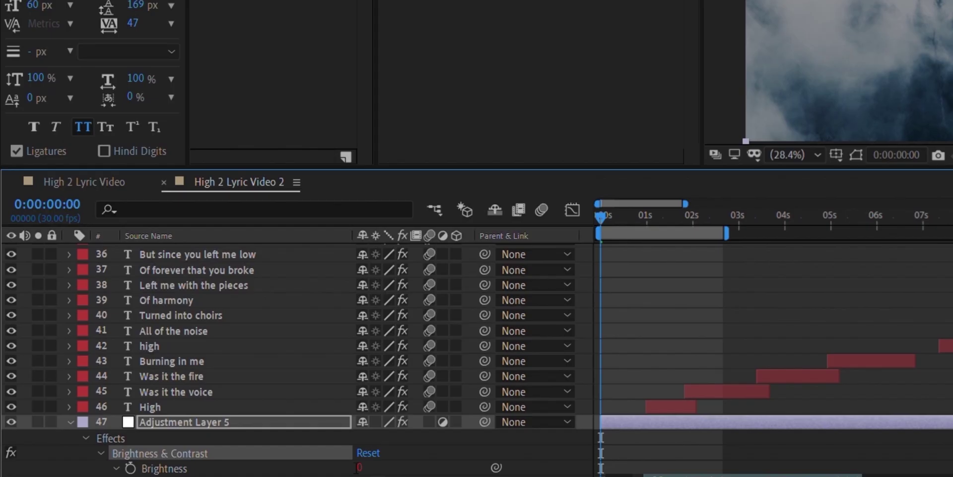
# - Link the Brightness expression to the Audio Amplitude layer's Both Channels slider and check the brightness at 0:00:01:03
pyautogui.scroll(-4, 364, 429)
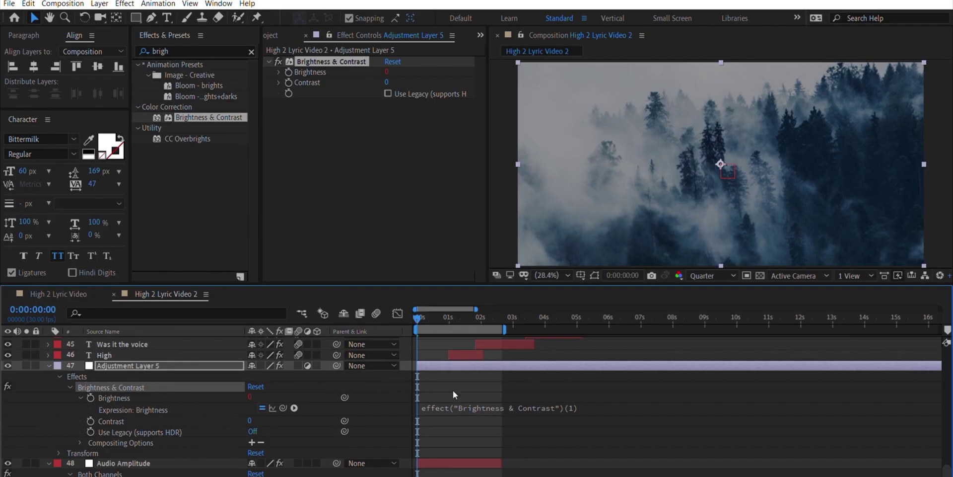
pyautogui.click(456, 406)
pyautogui.click(493, 406)
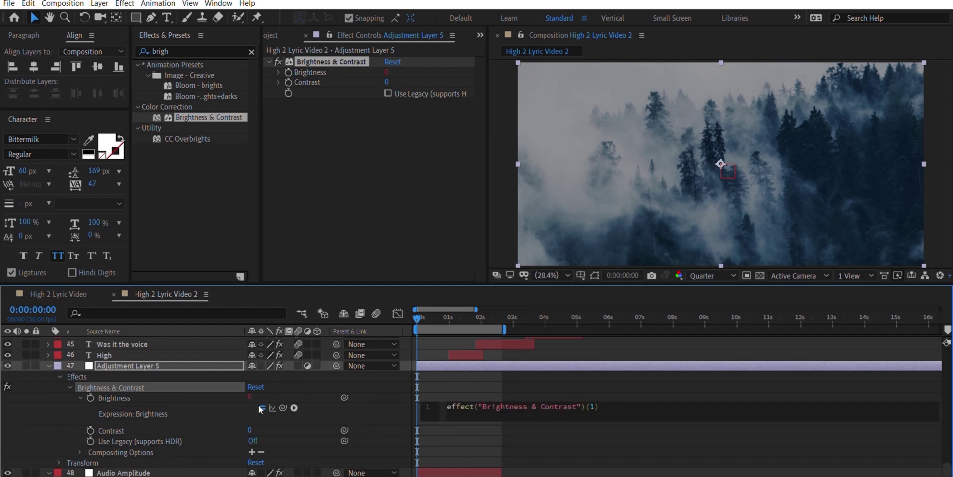
pyautogui.click(222, 395)
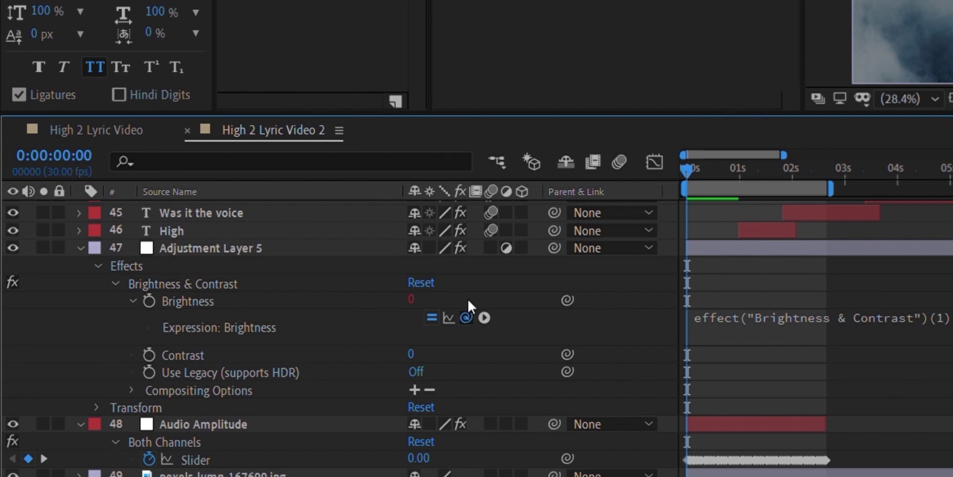
pyautogui.moveTo(466, 317); pyautogui.dragTo(239, 438)
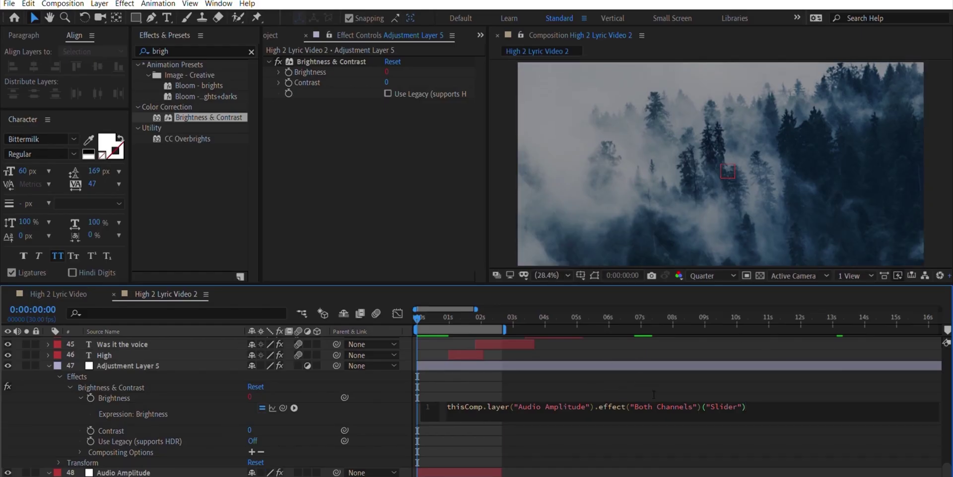
pyautogui.click(453, 318)
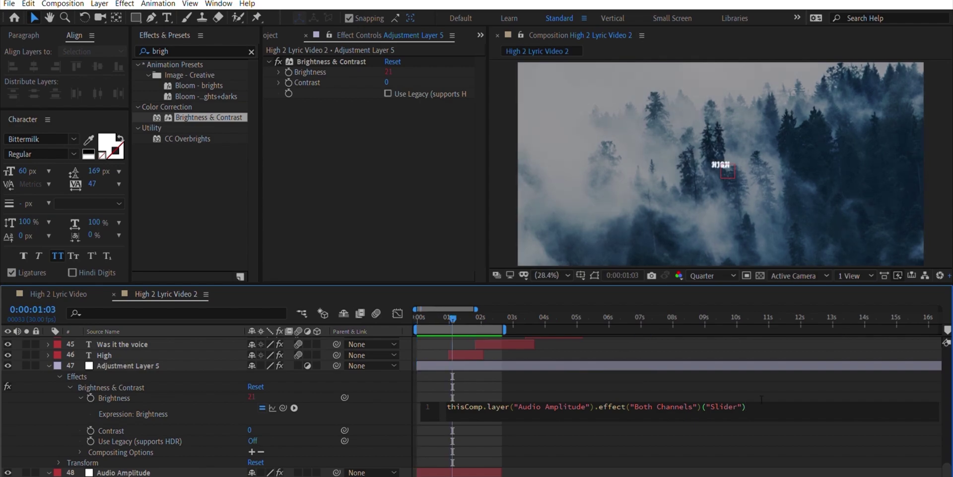
# - Try multiplying the Brightness expression by 2, preview the composition, and remove the multiplier from the expression
pyautogui.write('*')
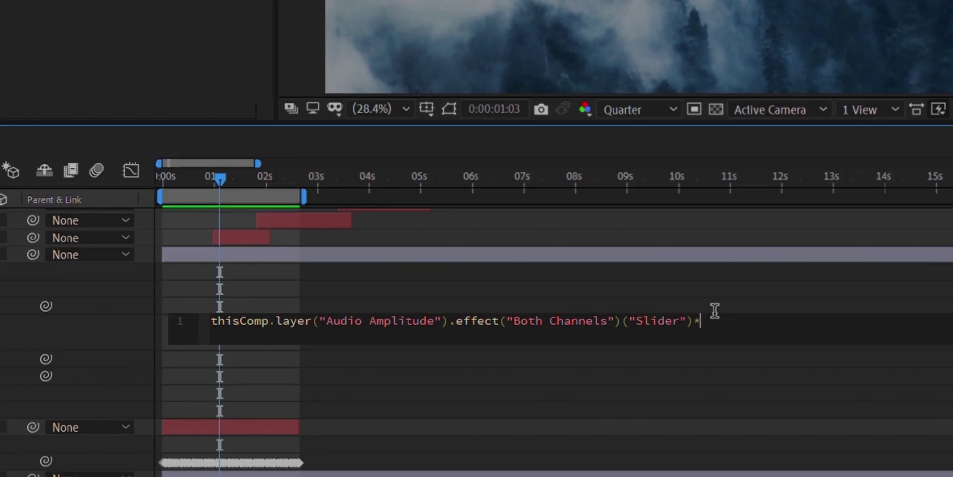
pyautogui.write('2')
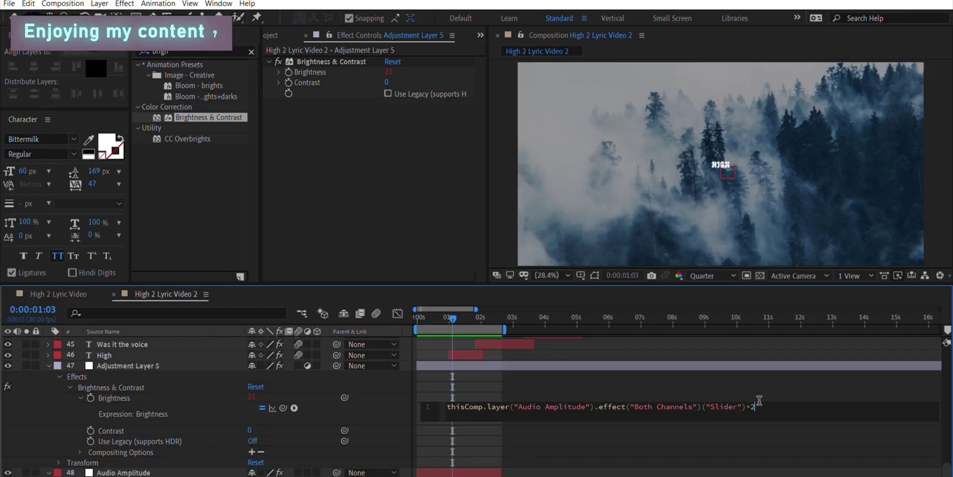
pyautogui.click(440, 308)
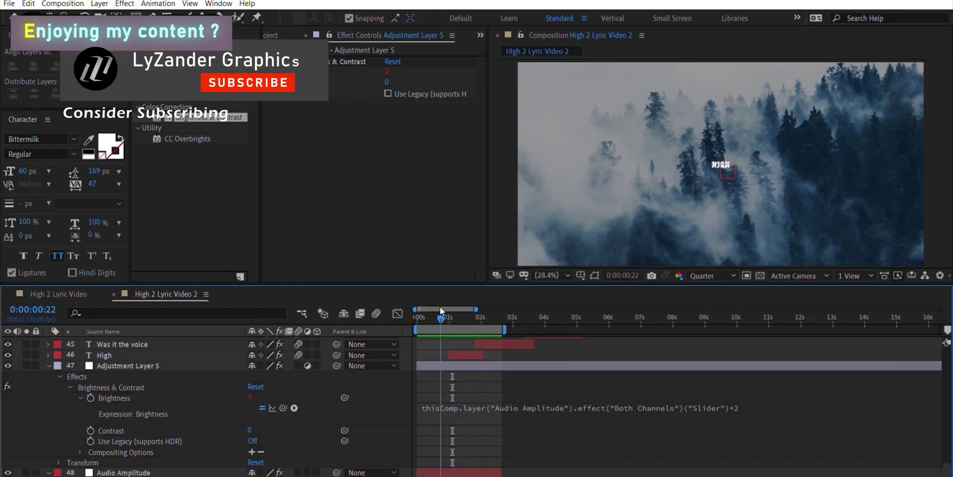
pyautogui.press('space')
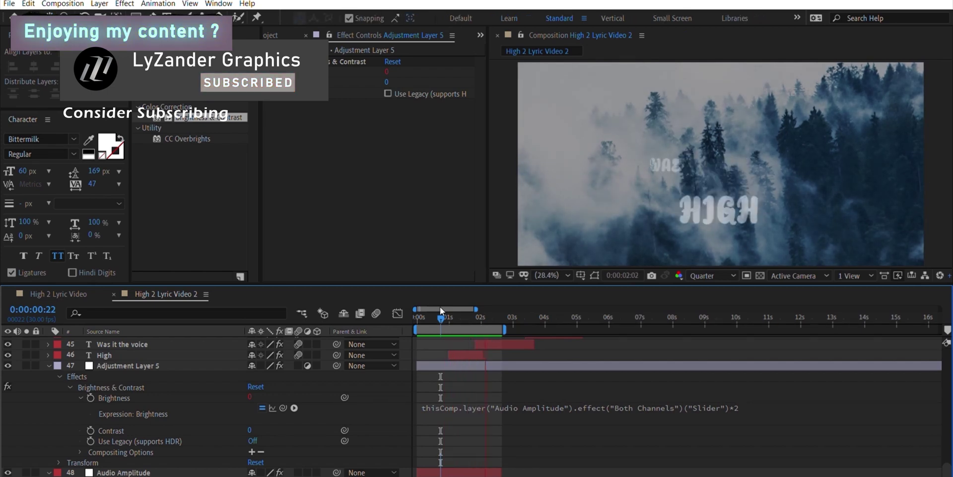
pyautogui.press('space')
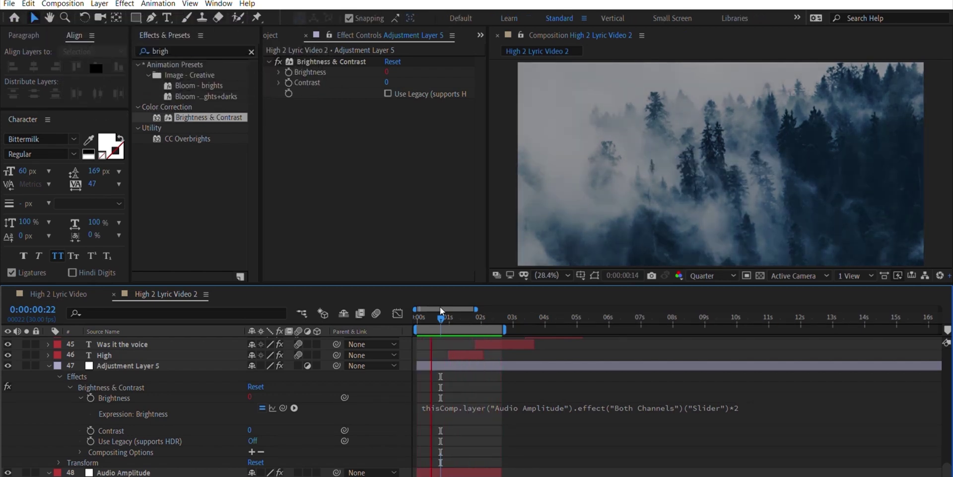
pyautogui.click(791, 403)
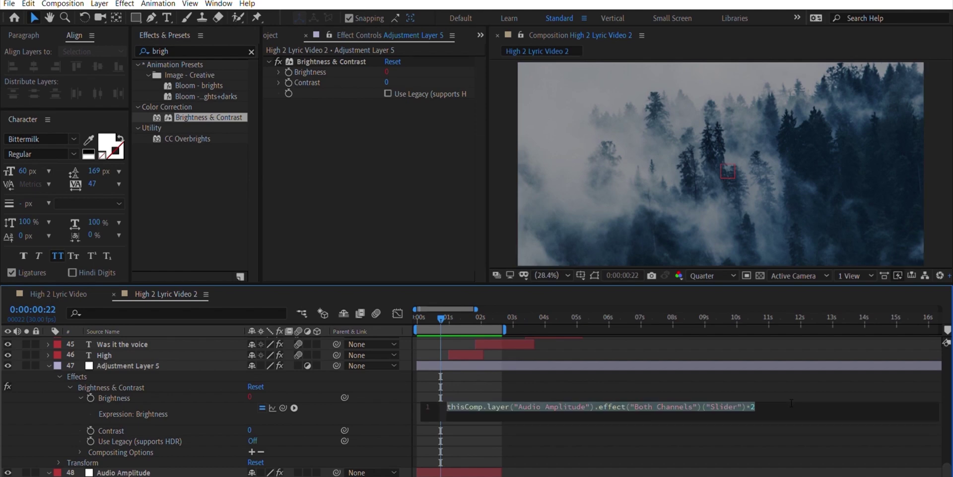
pyautogui.click(792, 403)
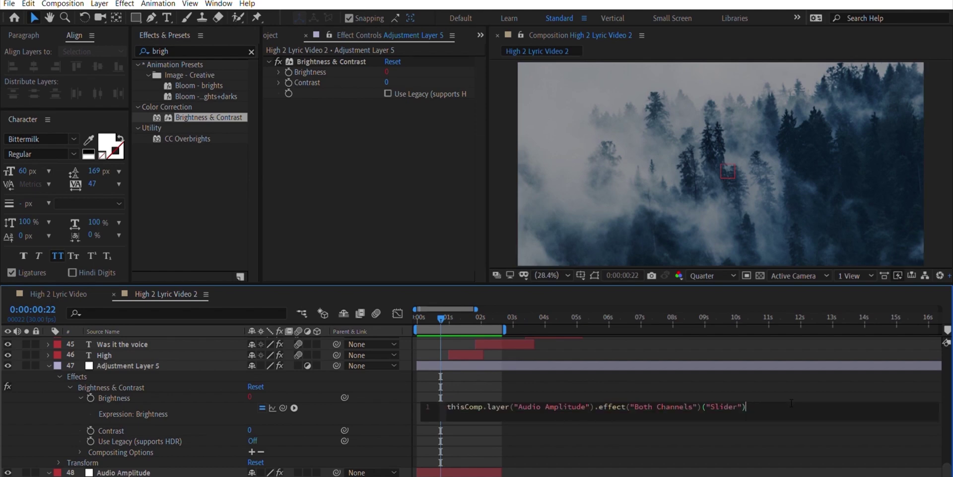
# - Apply the CC Snowfall effect to Adjustment Layer 6 and rename the layer Snowfall
pyautogui.write('s')
pyautogui.write('no')
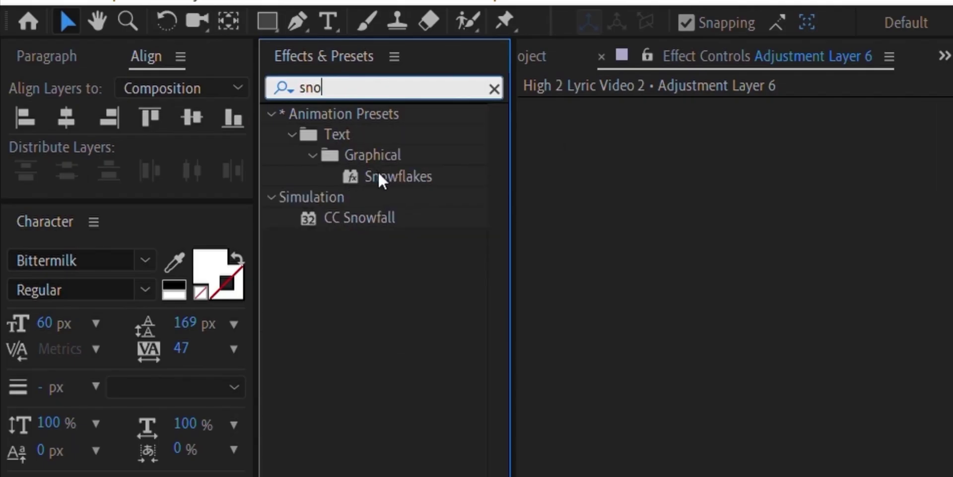
pyautogui.press('Return')
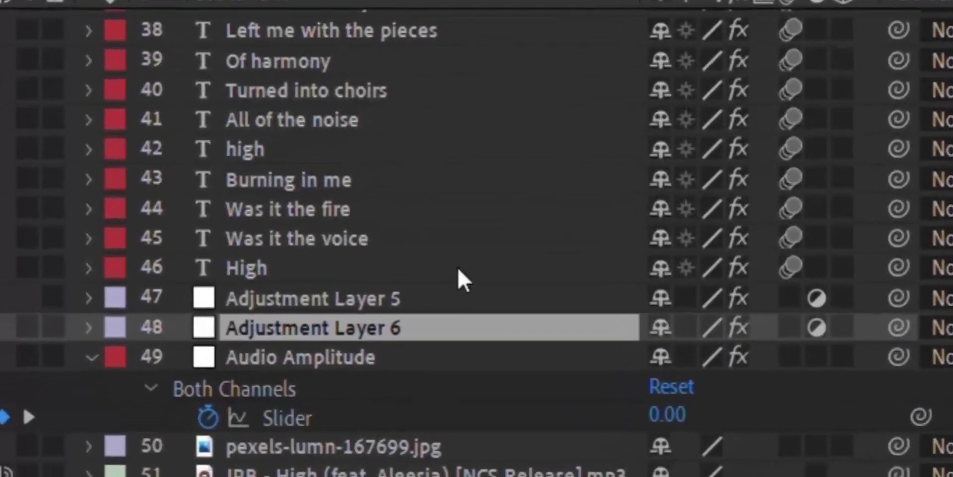
pyautogui.press('Return')
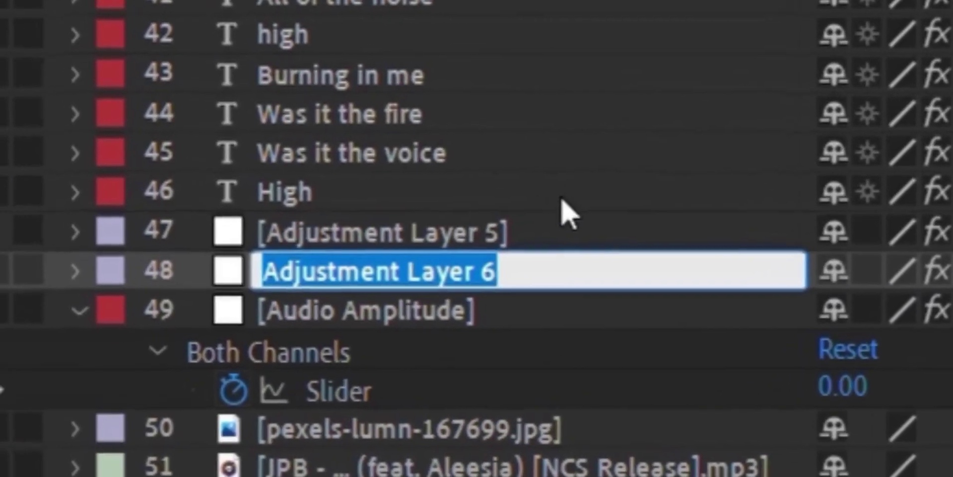
pyautogui.write('Blur')
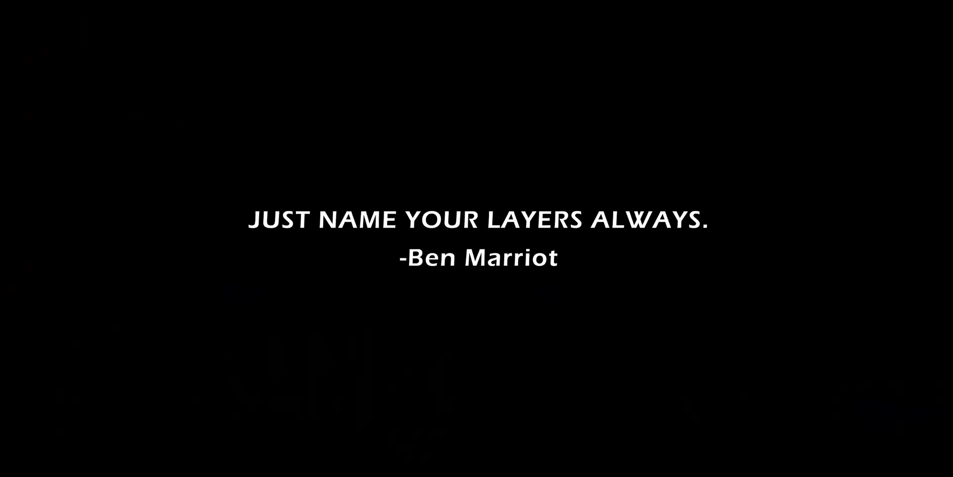
pyautogui.write('fall')
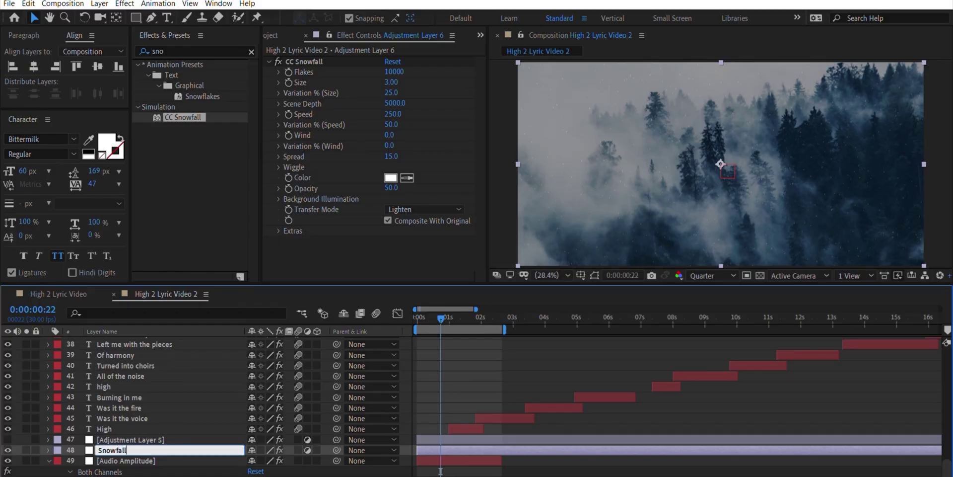
pyautogui.press('Return')
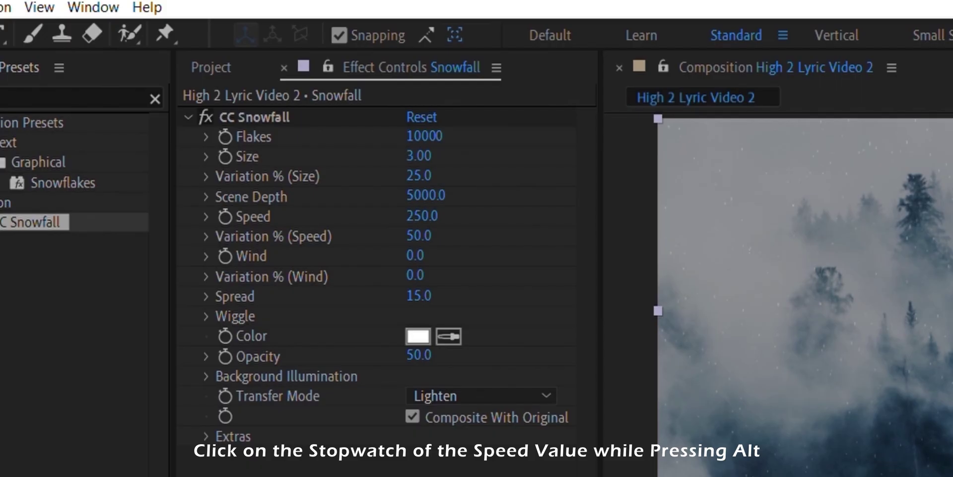
# - Add an expression to CC Snowfall's Speed and link it to the Audio Amplitude layer's Both Channels slider
pyautogui.keyDown('alt'); pyautogui.click(226, 215); pyautogui.keyUp('alt')
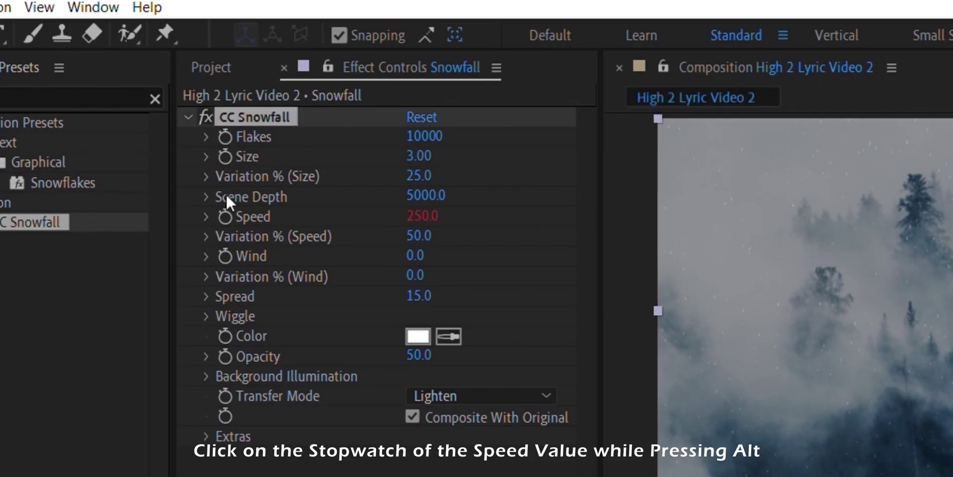
pyautogui.scroll(-2, 276, 467)
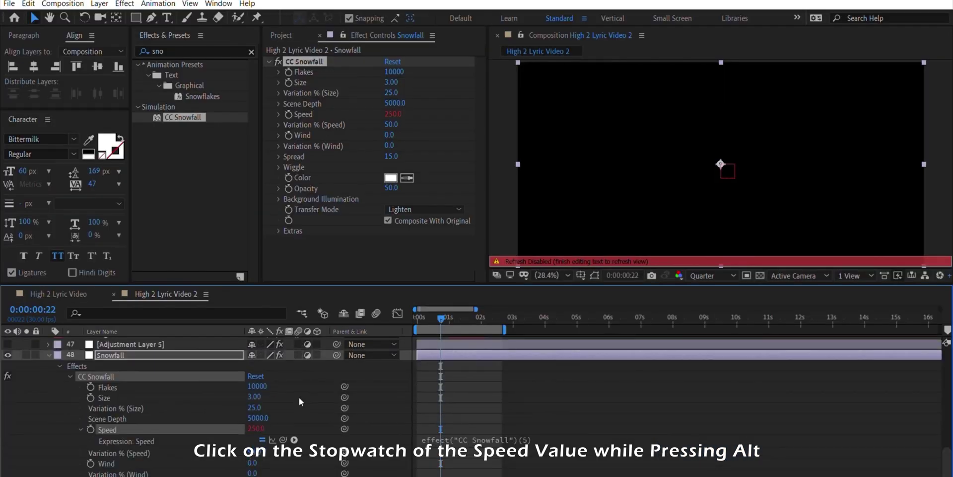
pyautogui.scroll(-2, 296, 409)
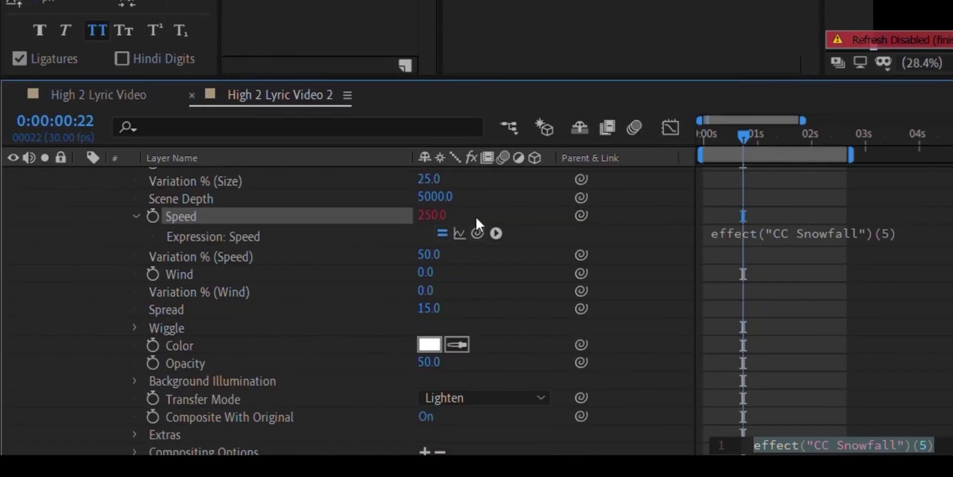
pyautogui.scroll(-2, 476, 218)
pyautogui.scroll(2, 475, 215)
pyautogui.moveTo(475, 215); pyautogui.dragTo(318, 397)
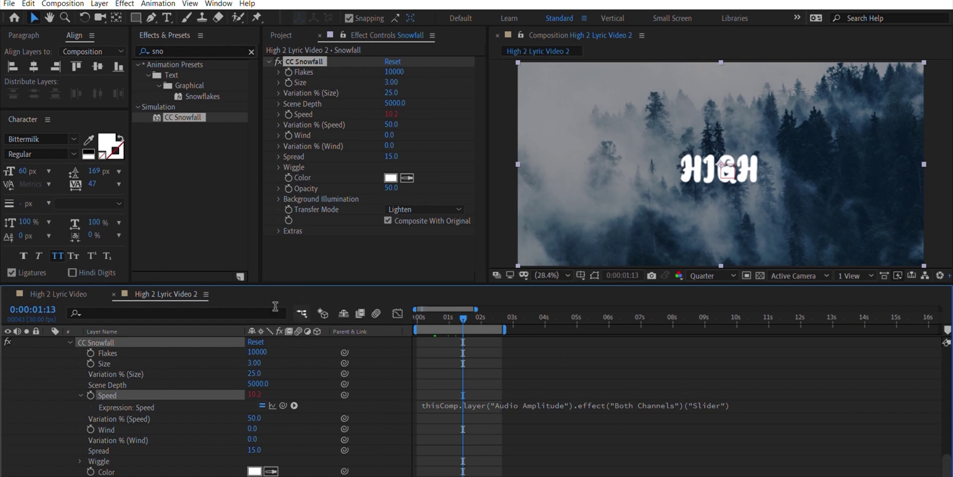
# - Set the CC Snowfall size to 10, the spread to 30 and the opacity to 70
pyautogui.write('10')
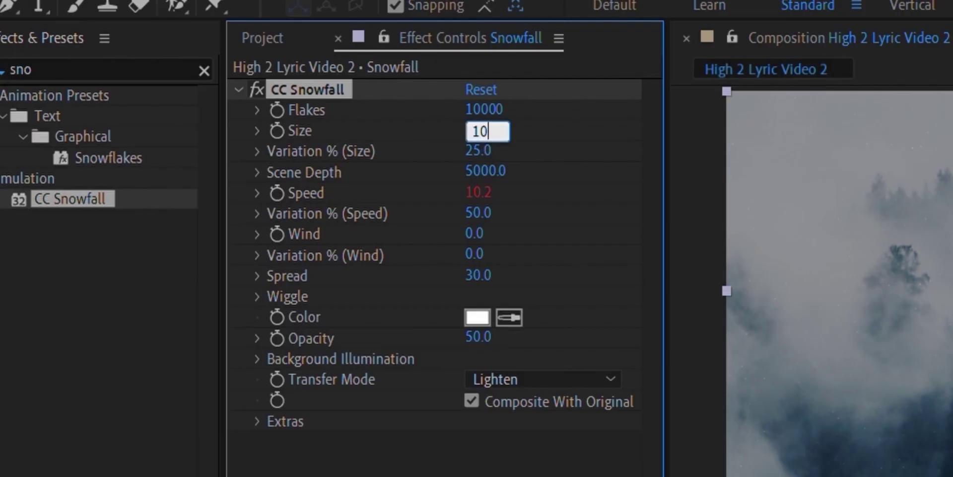
pyautogui.press('Return')
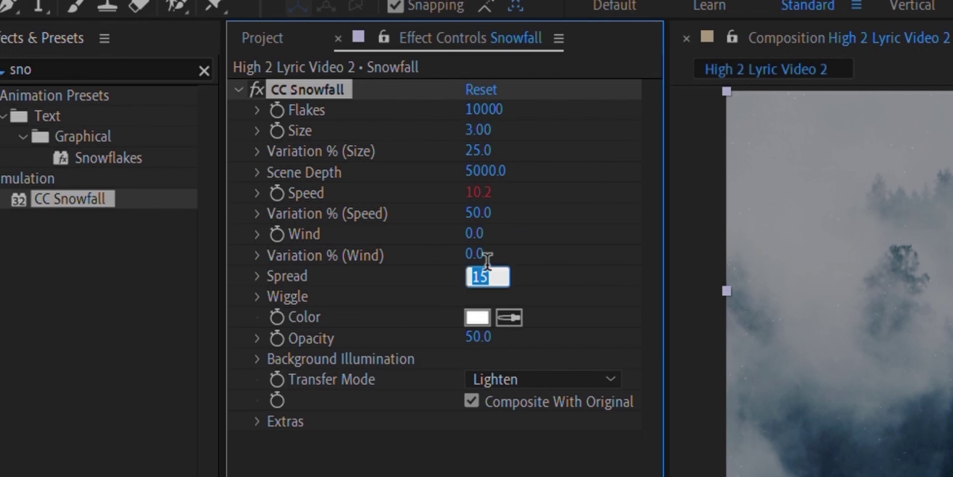
pyautogui.write('30')
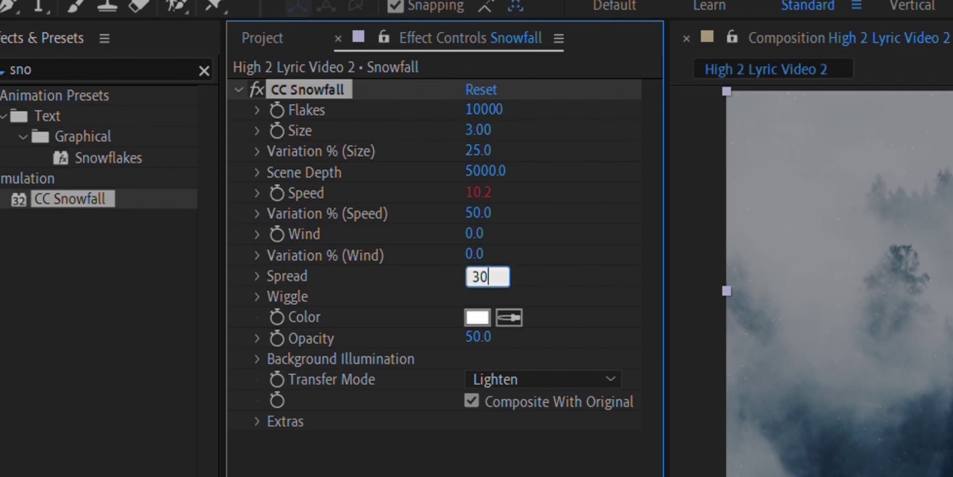
pyautogui.press('Return')
pyautogui.hotkey('ctrl', 'shift', 'z')
pyautogui.click(477, 336)
pyautogui.write('7')
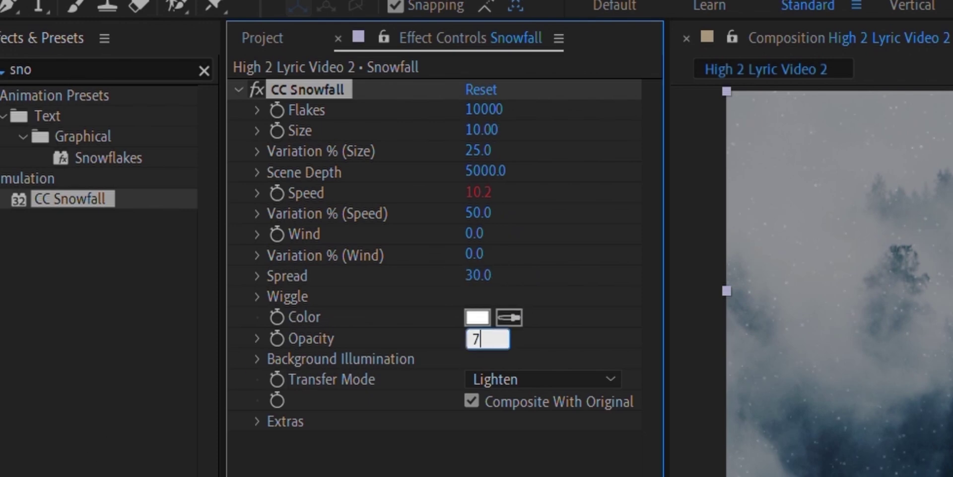
pyautogui.write('0')
pyautogui.press('Return')
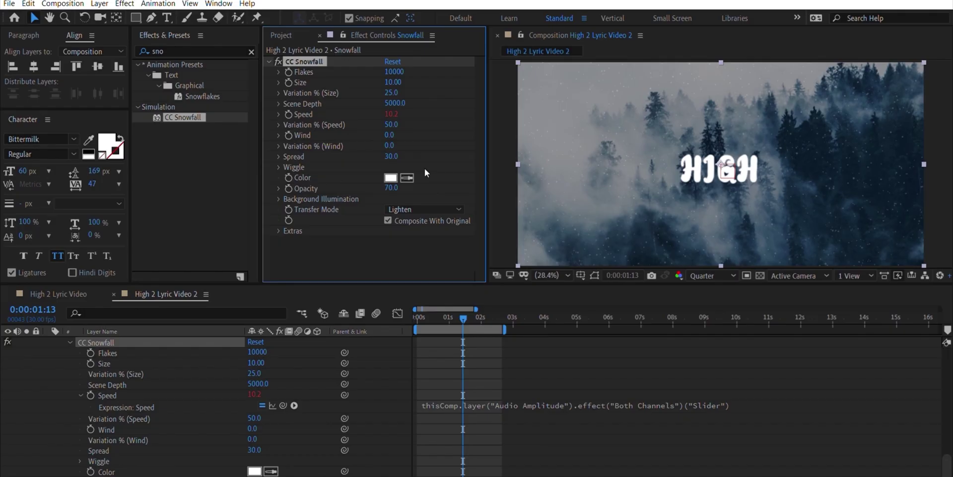
# - Check the CC Snowfall settings in the High 2 Lyric Video composition and return to High 2 Lyric Video 2
pyautogui.click(33, 285)
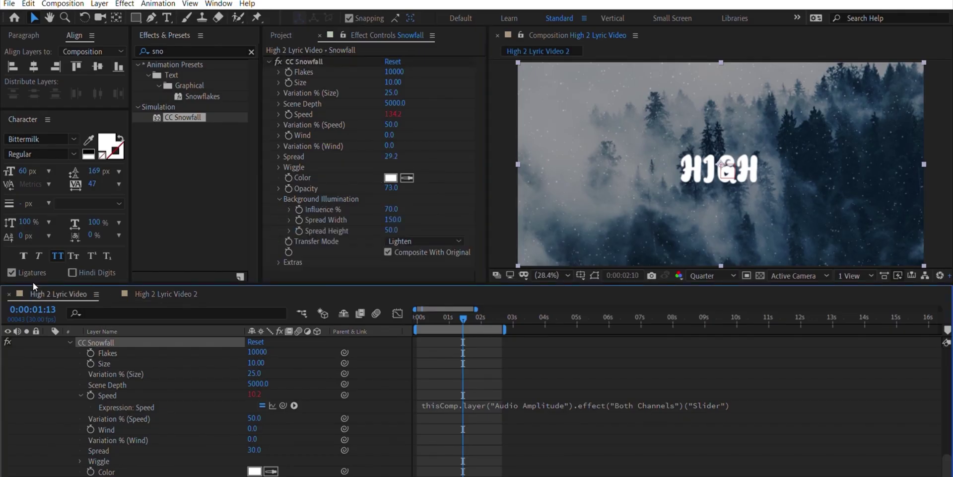
pyautogui.hotkey('shift', '.')
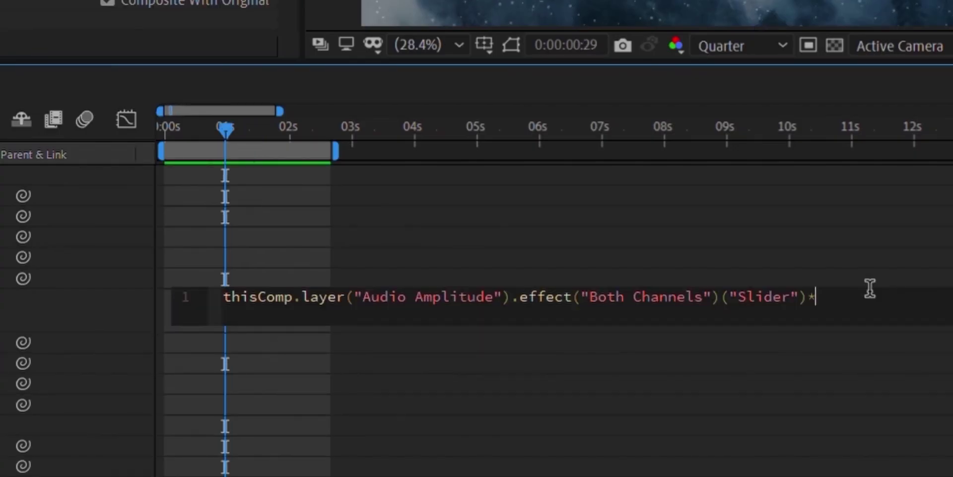
# - Multiply the snowfall's Speed expression by 10, preview the animation, and check the frame at 0:00:01:01
pyautogui.write('10')
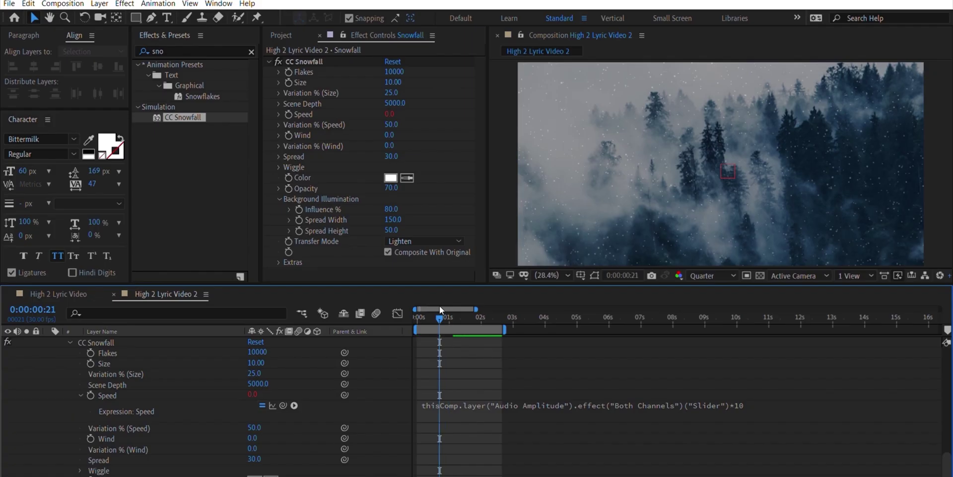
pyautogui.press('space')
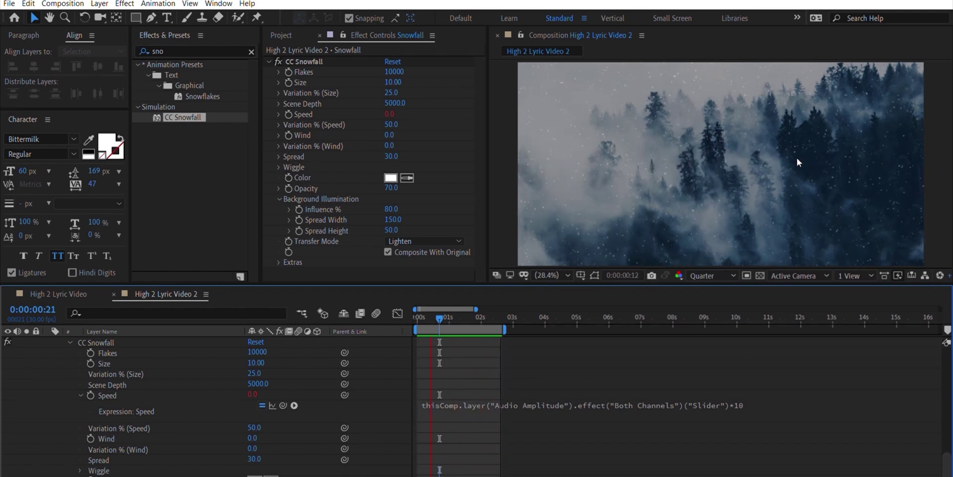
pyautogui.click(451, 316)
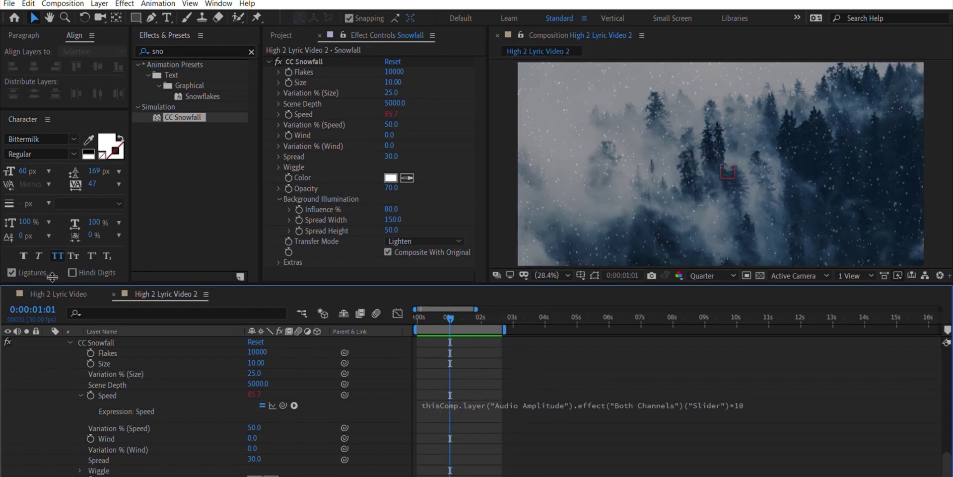
# - Switch to the High 2 Lyric Video composition, inspect the CC Snowfall Speed expression on Snowfall layer 51, and collapse the layer
pyautogui.click(58, 293)
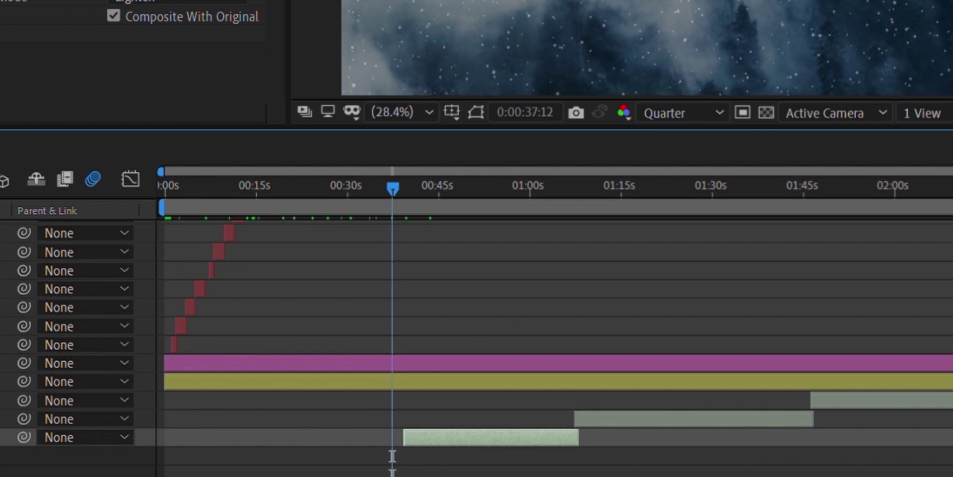
pyautogui.scroll(-5, 476, 347)
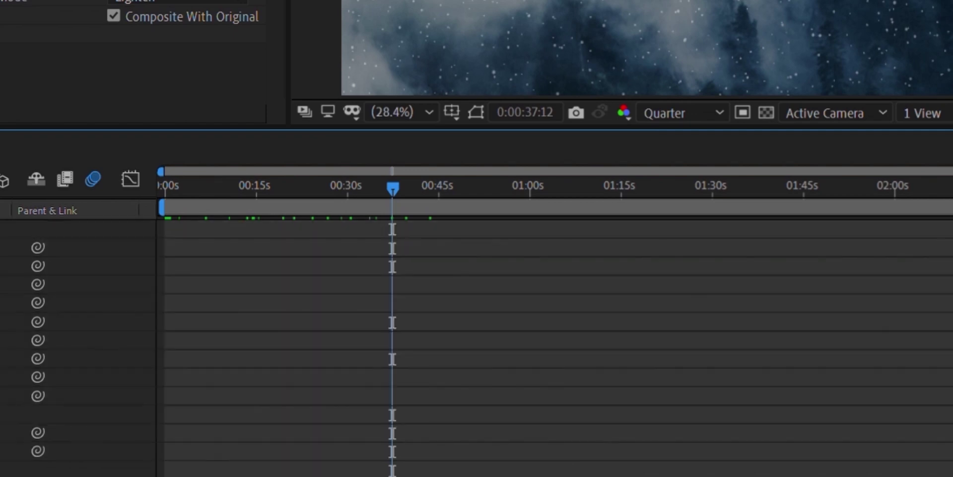
pyautogui.click(0, 322)
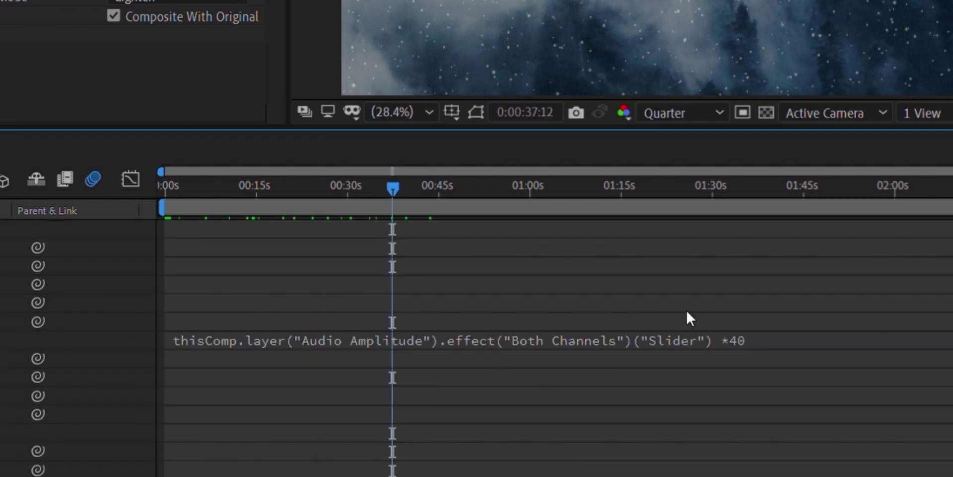
pyautogui.click(713, 329)
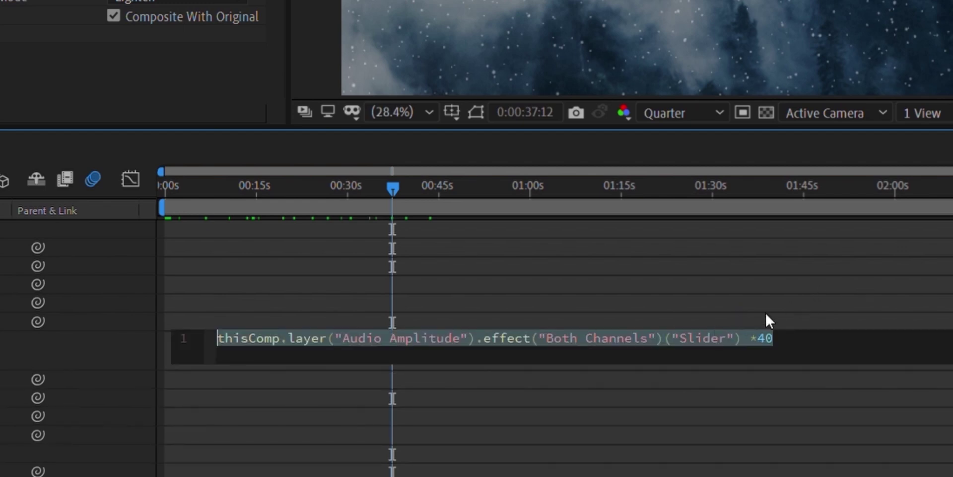
pyautogui.doubleClick(769, 336)
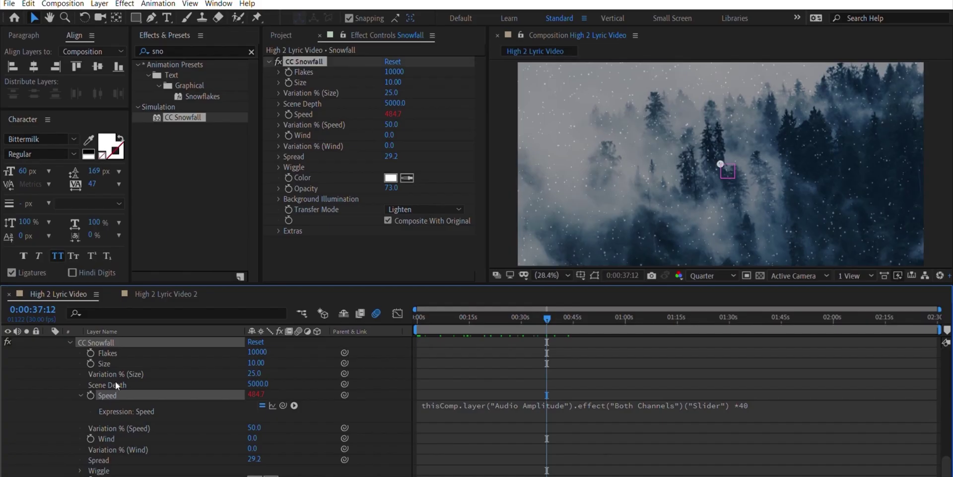
pyautogui.scroll(2, 124, 376)
pyautogui.click(48, 383)
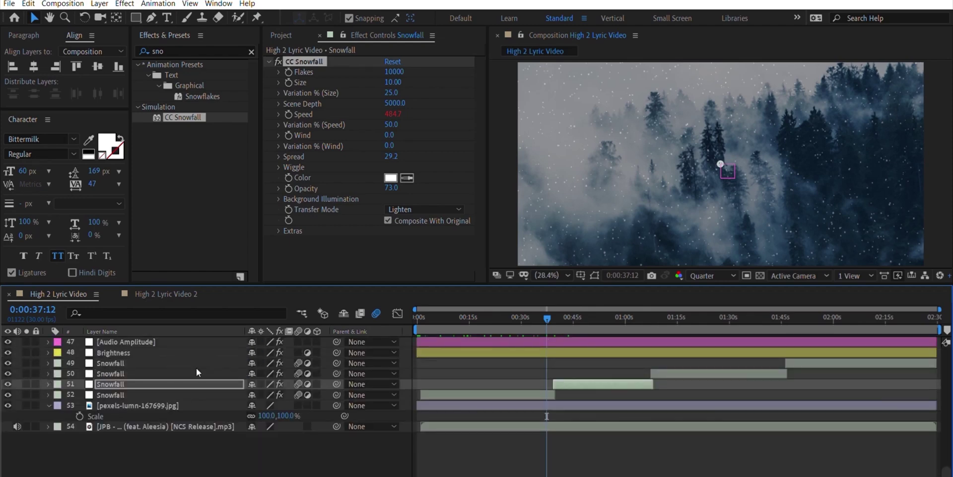
# - Compare the snowfall across the separate Snowfall layers at 0:00:51:06, 0:01:13:01 and 0:01:55:14
pyautogui.scroll(3, 690, 407)
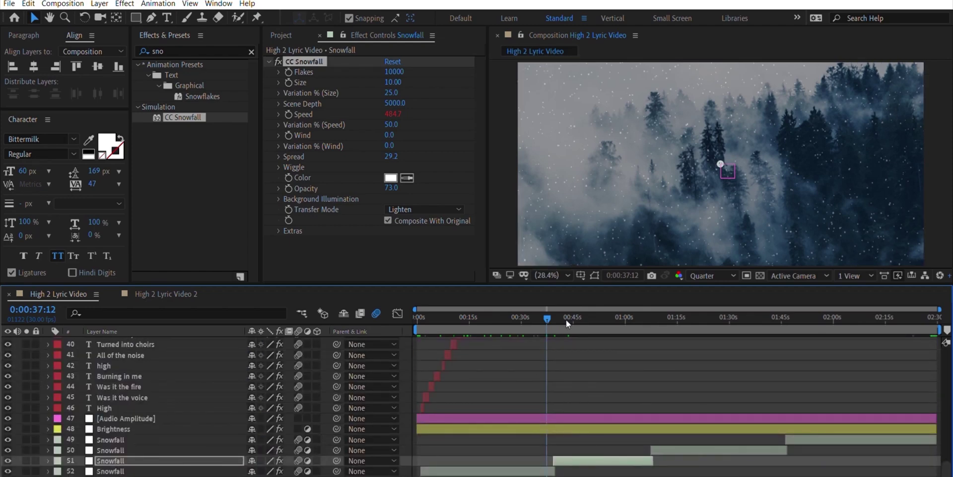
pyautogui.moveTo(567, 320); pyautogui.dragTo(595, 317)
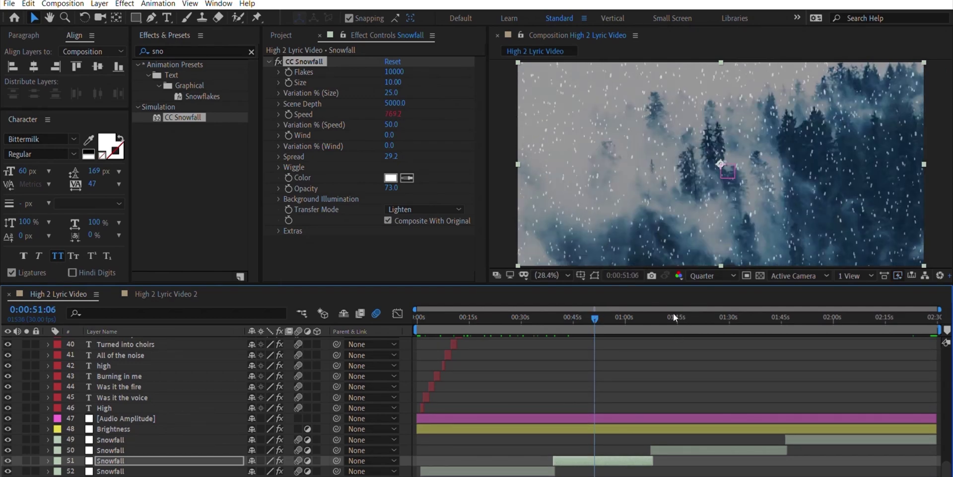
pyautogui.click(628, 312)
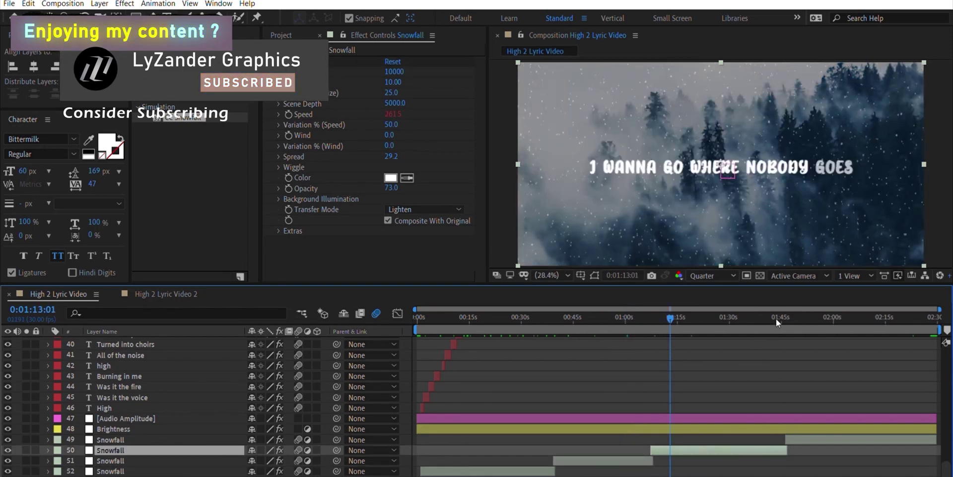
pyautogui.moveTo(773, 318); pyautogui.dragTo(816, 306)
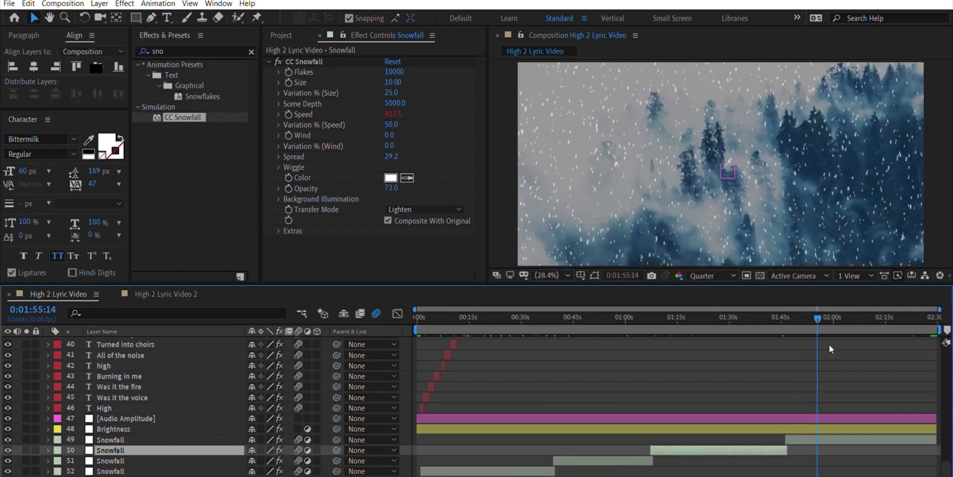
pyautogui.click(825, 430)
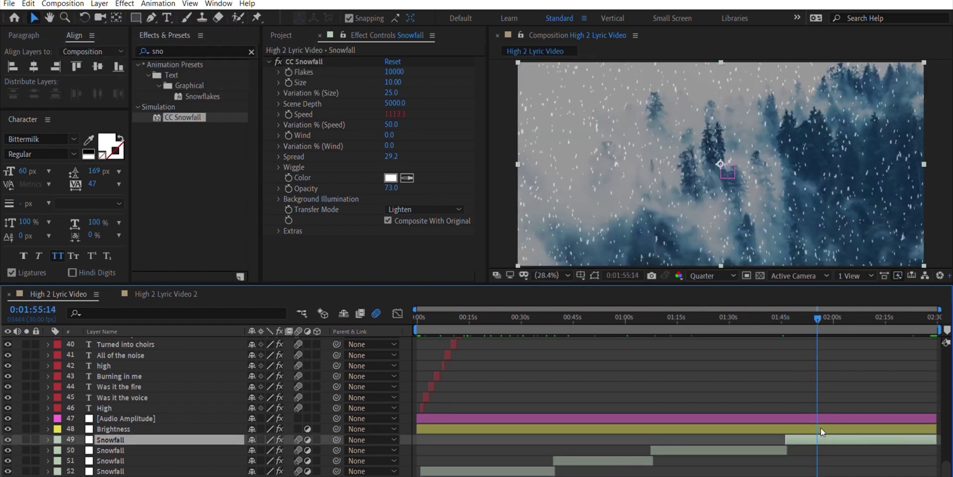
pyautogui.click(818, 475)
pyautogui.scroll(3, 804, 470)
pyautogui.scroll(-3, 804, 469)
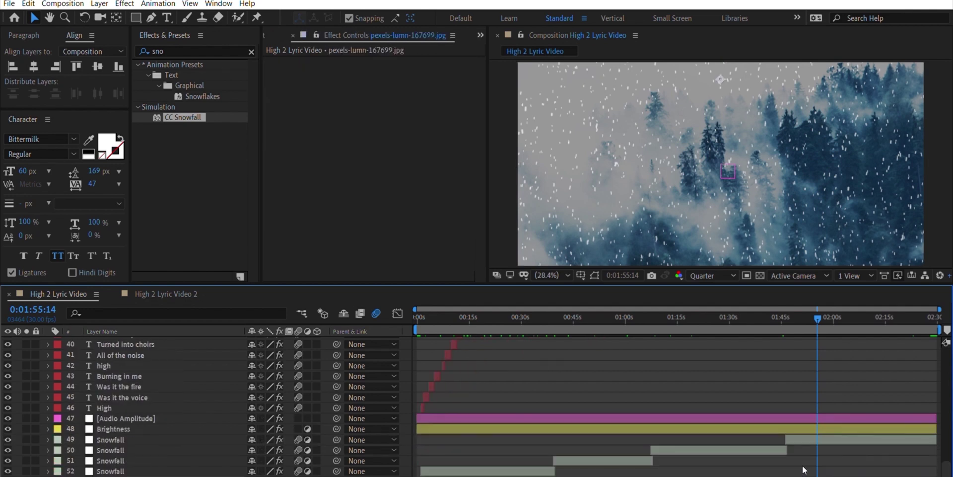